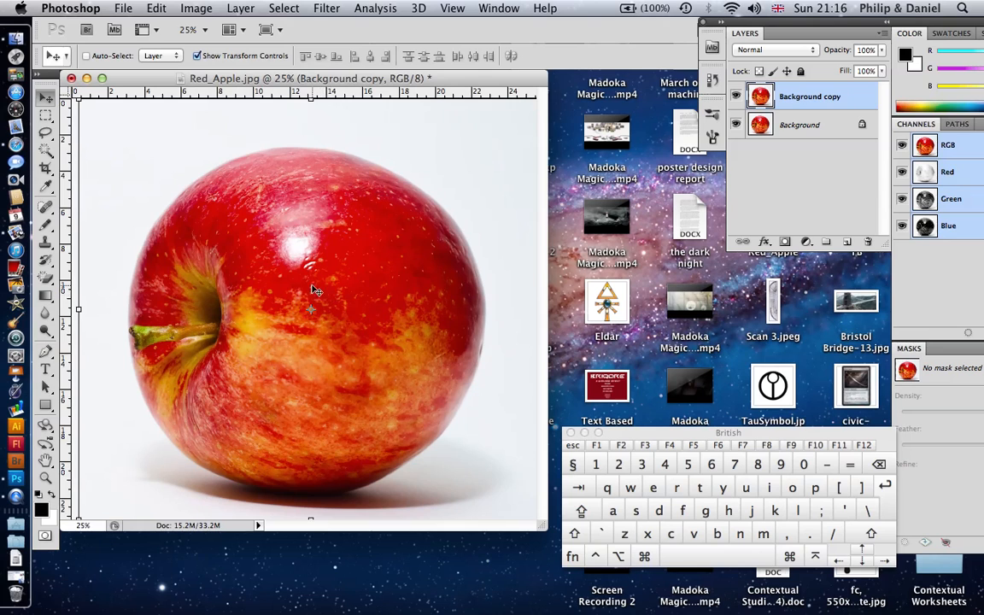
Step: Move the Background copy layer up and to the right so it sits offset from the original background
drag(314, 287, 346, 266)
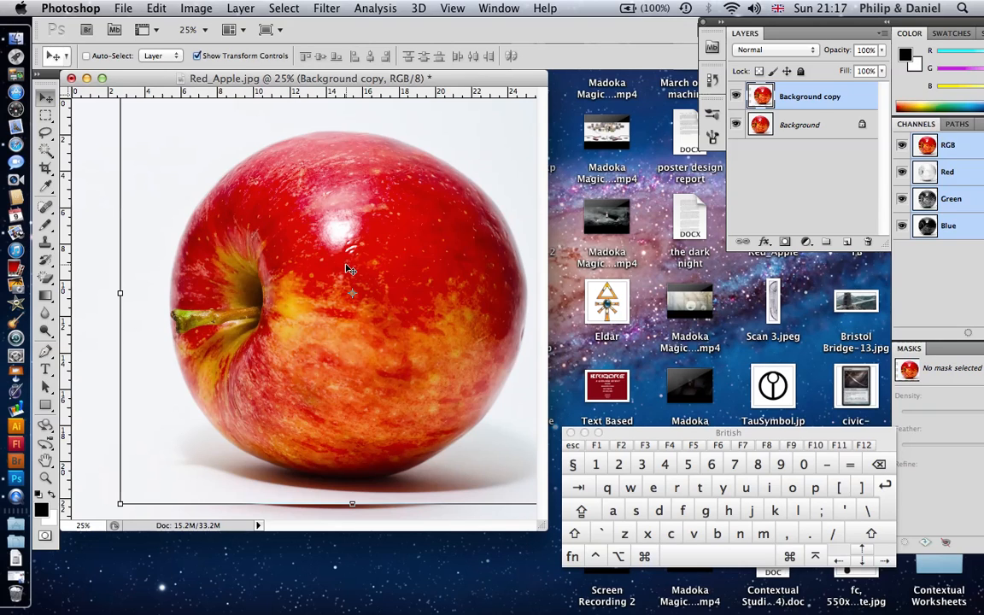
Step: Marquee-select a rectangle over the apple's upper half, replace it with an ellipse across the lower half, and deselect
key(m)
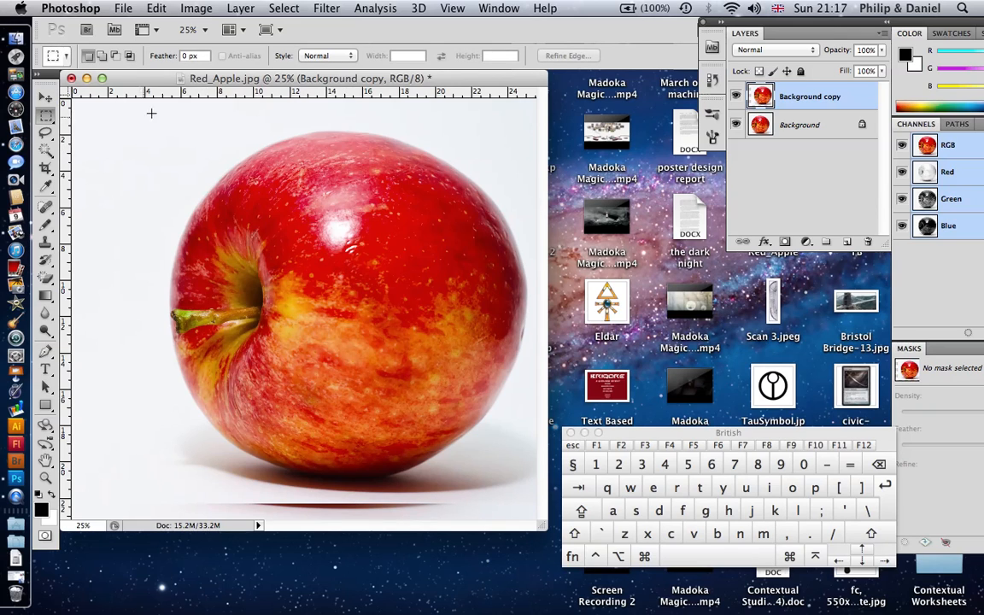
drag(133, 120, 495, 280)
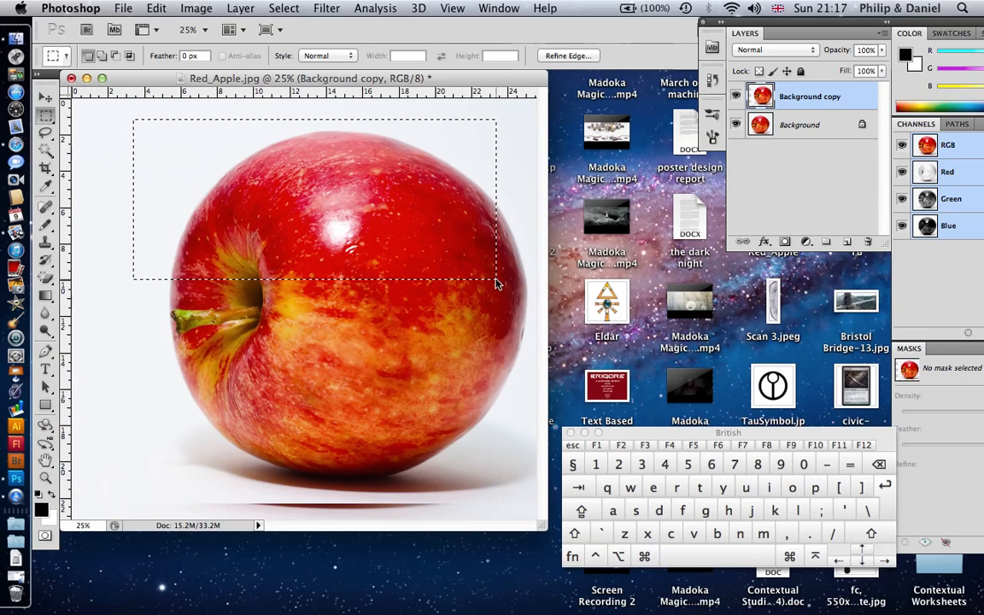
key(shift)
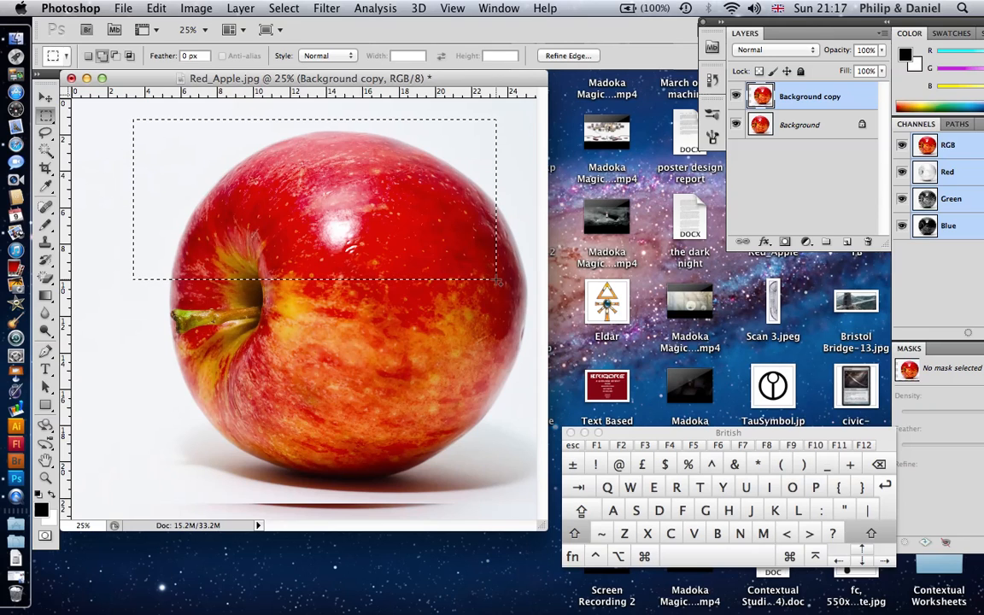
key(shift+m)
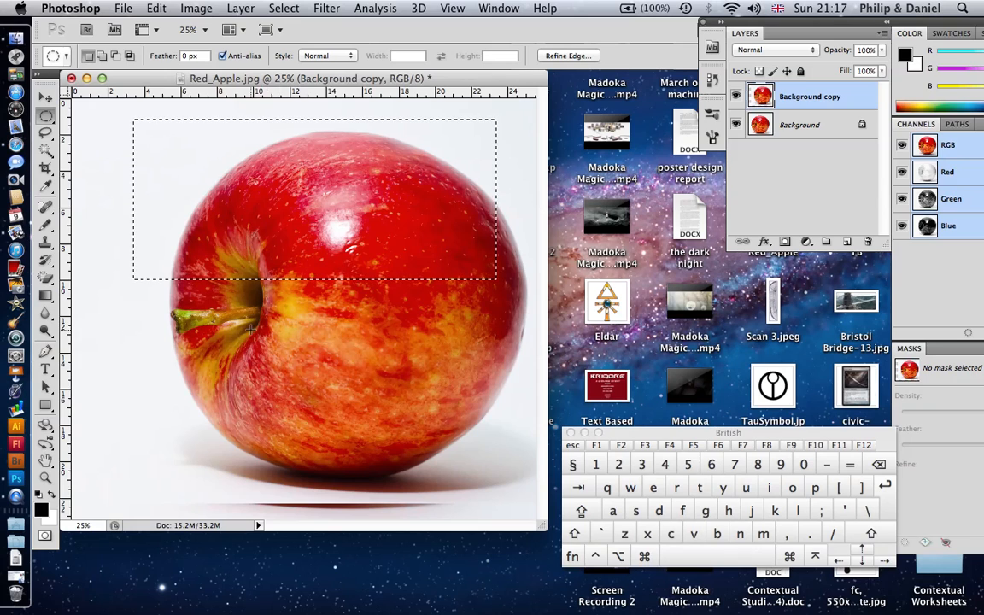
click(313, 353)
drag(312, 353, 469, 430)
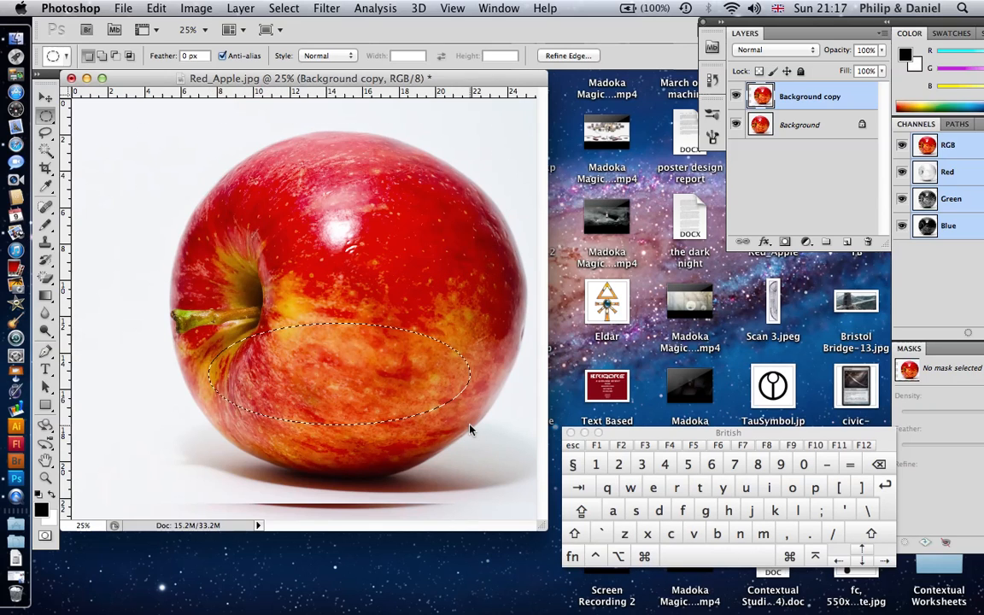
key(super+d)
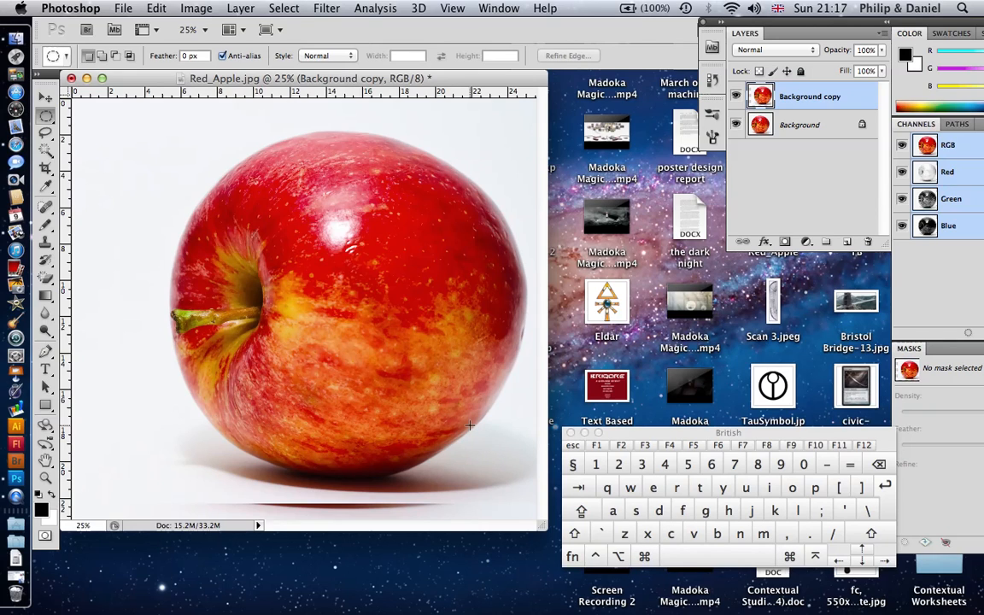
key(shift+m)
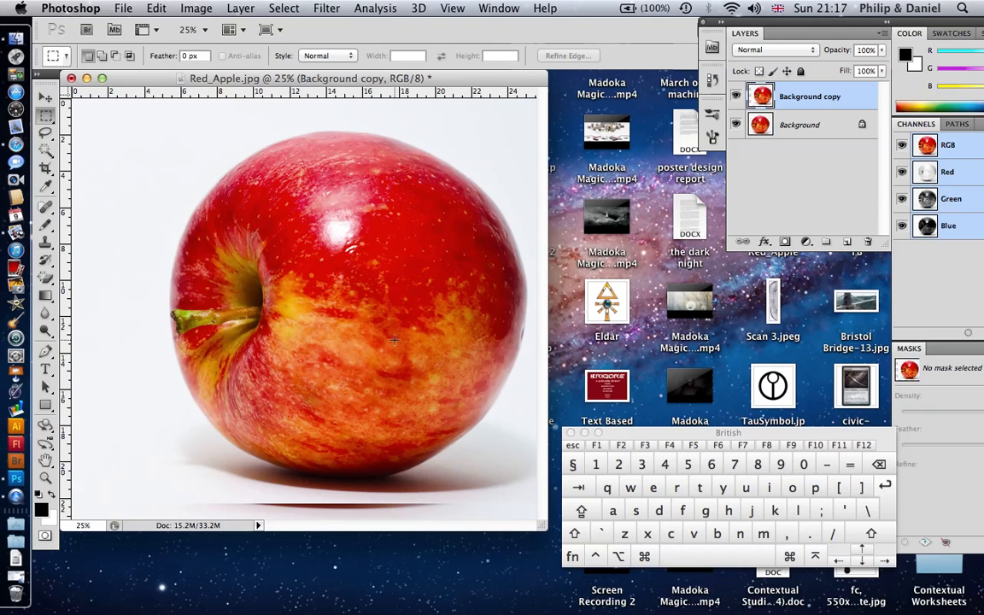
Step: Lasso a thin freehand strip diagonally across the apple from above the stem hollow to its far edge, and deselect it
key(l)
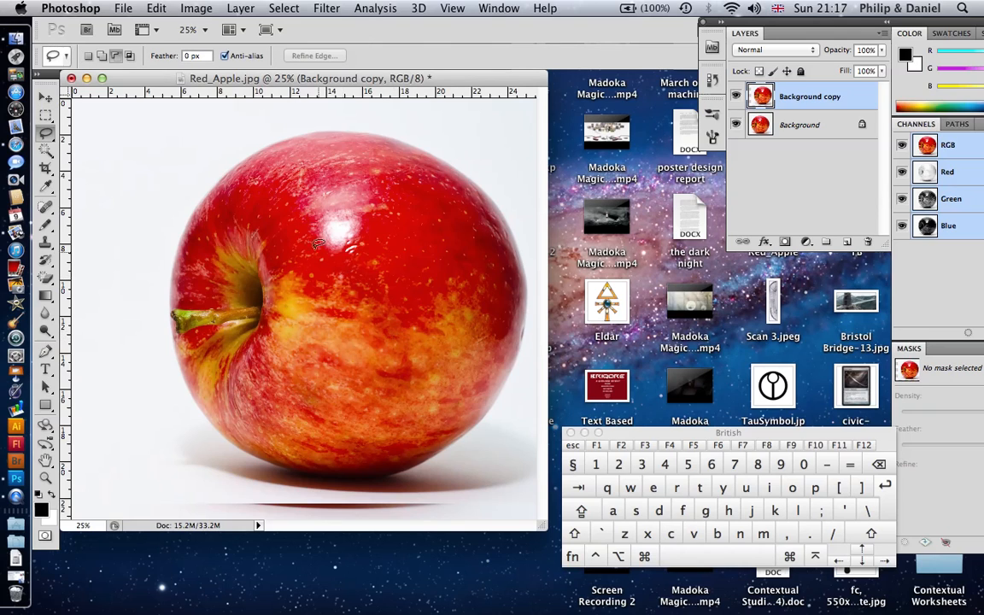
mouse_move(273, 212)
mouse_down()
mouse_move(464, 294)
mouse_move(501, 328)
mouse_up()
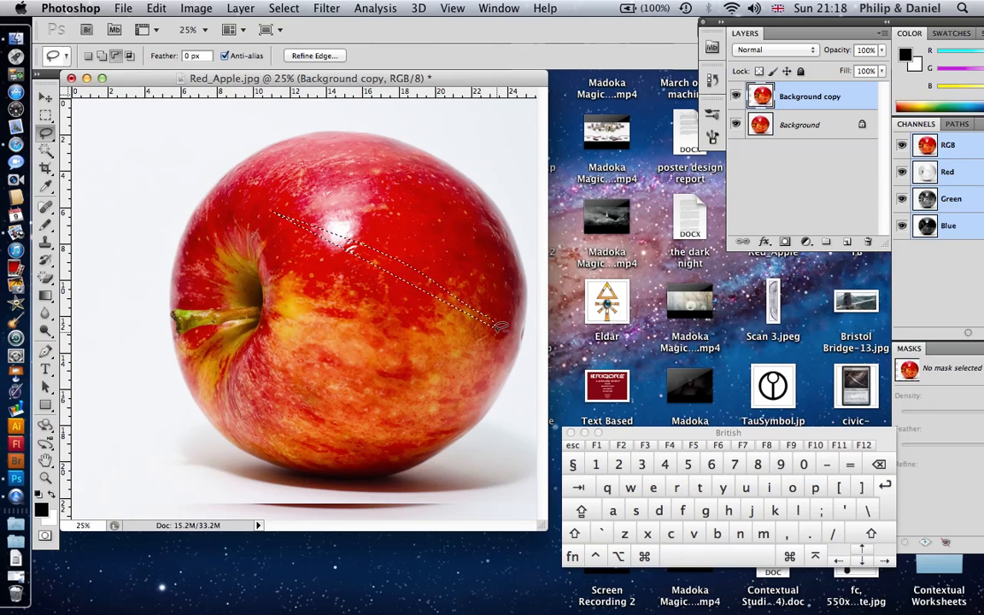
key(super+d)
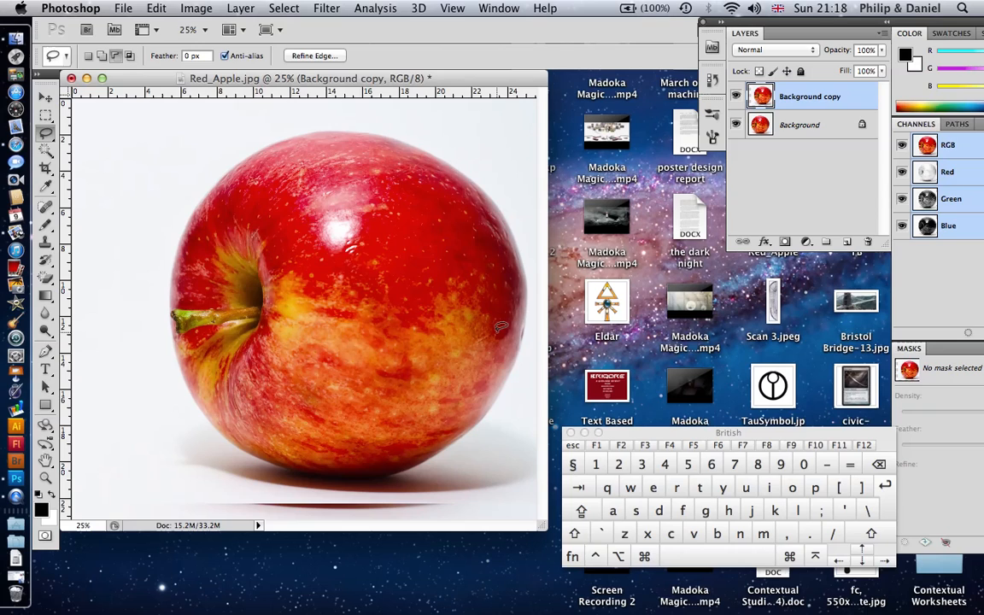
Step: Outline a closed angular shape beside the apple's highlight with the Polygonal Lasso tool, and deselect it
key(shift)
key(shift+l)
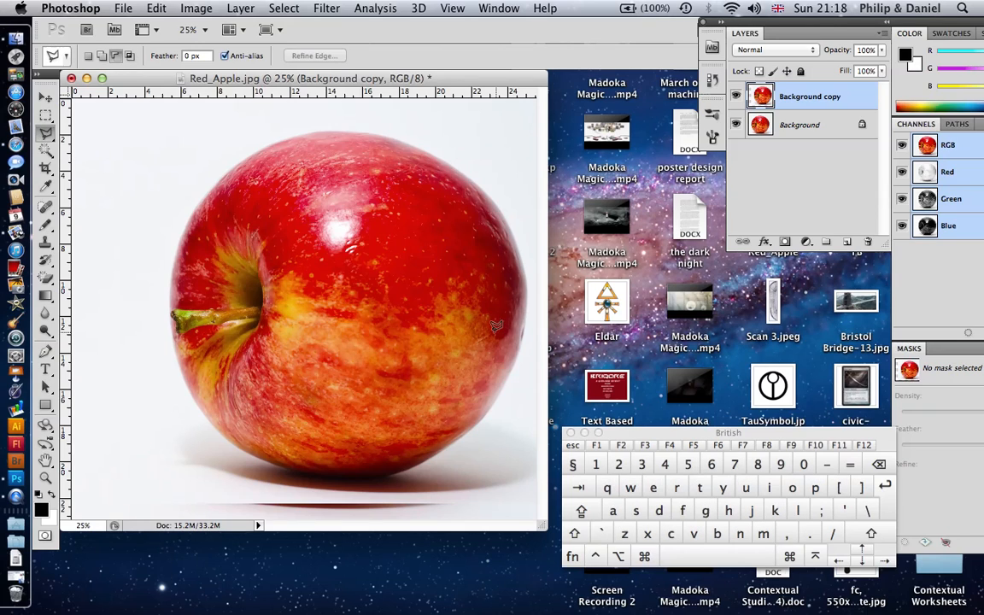
click(345, 241)
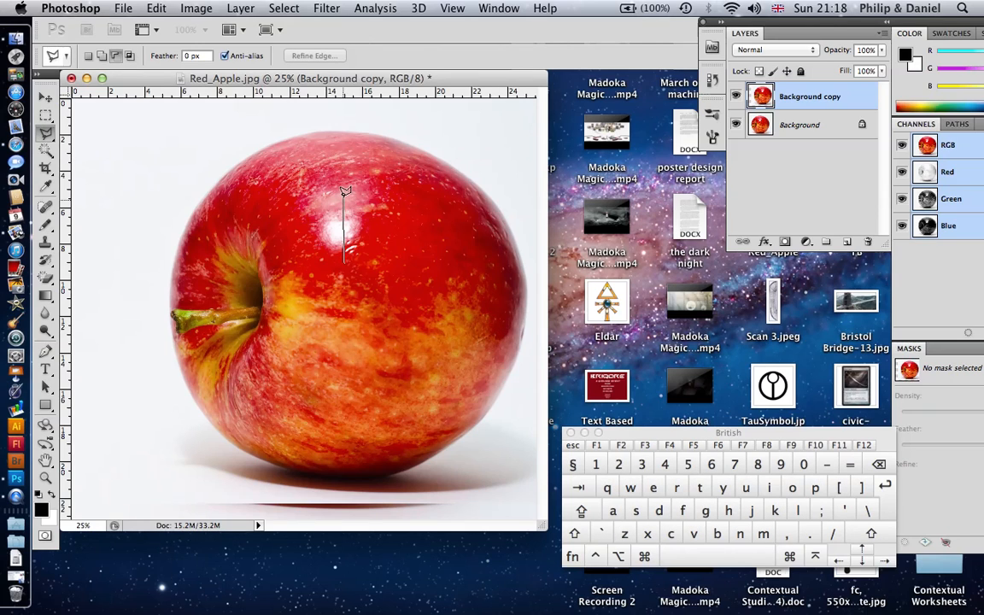
click(343, 198)
click(426, 229)
click(408, 314)
click(331, 314)
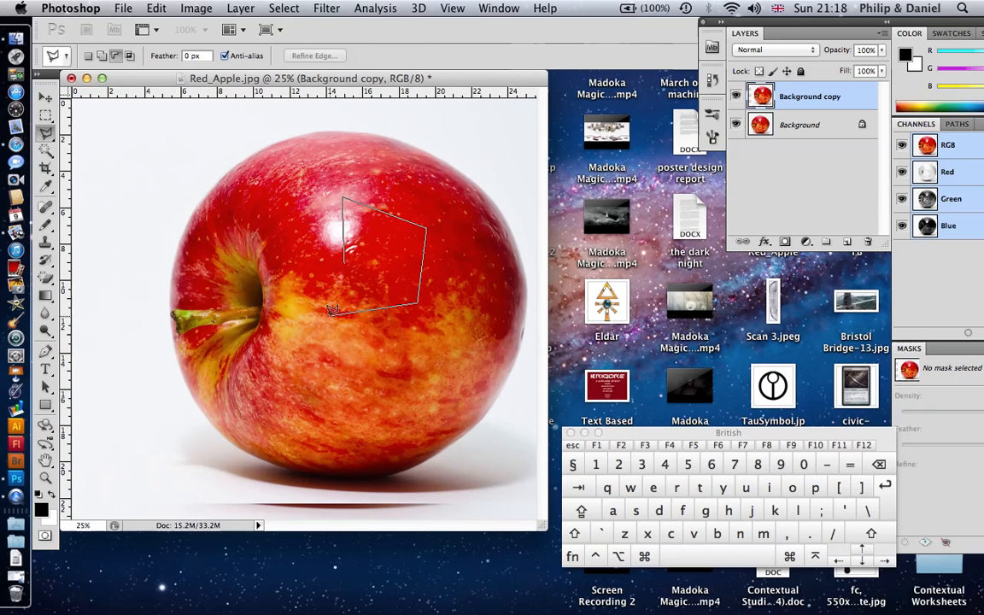
click(395, 255)
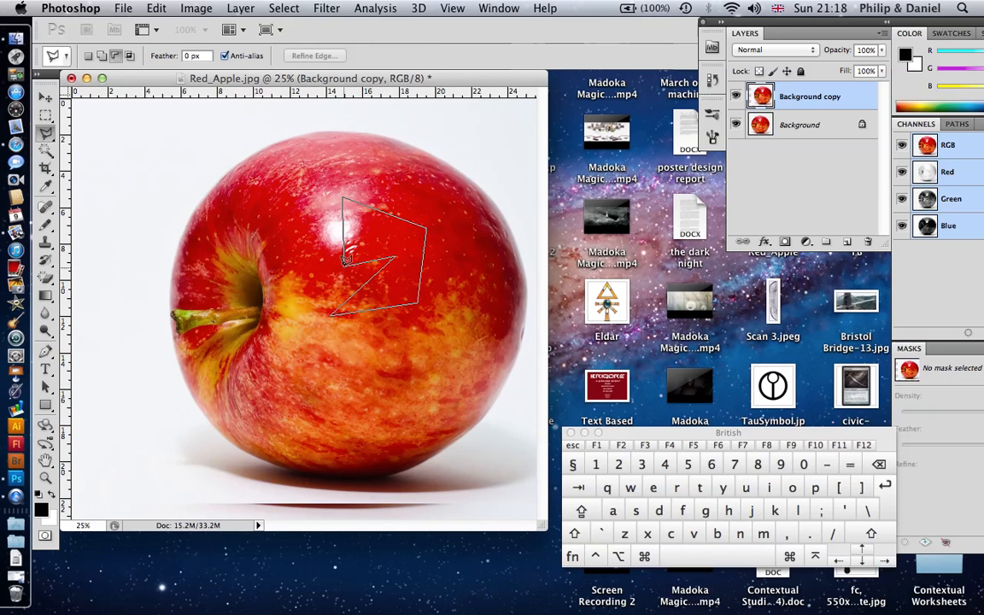
click(347, 247)
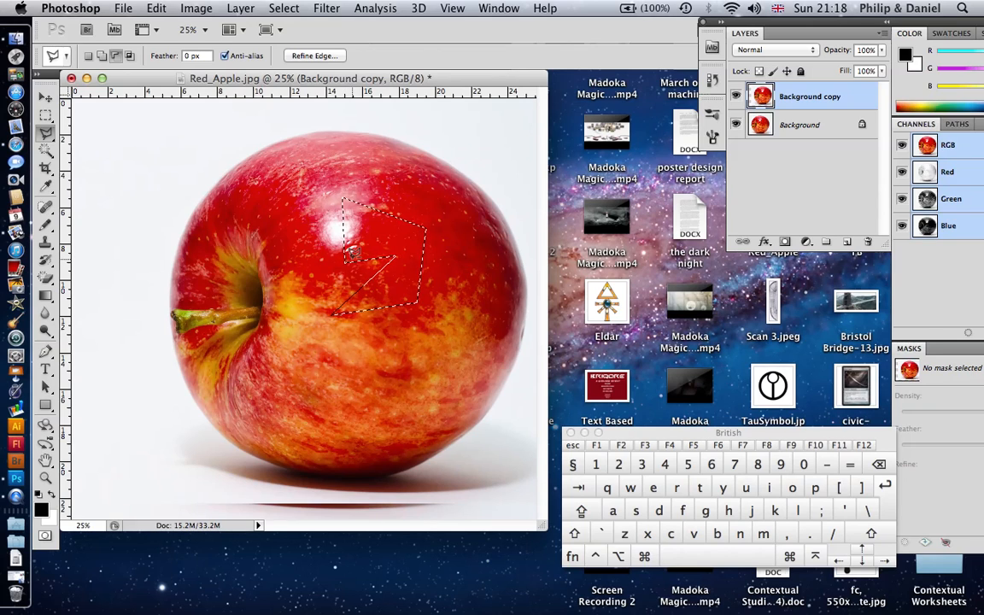
key(super+d)
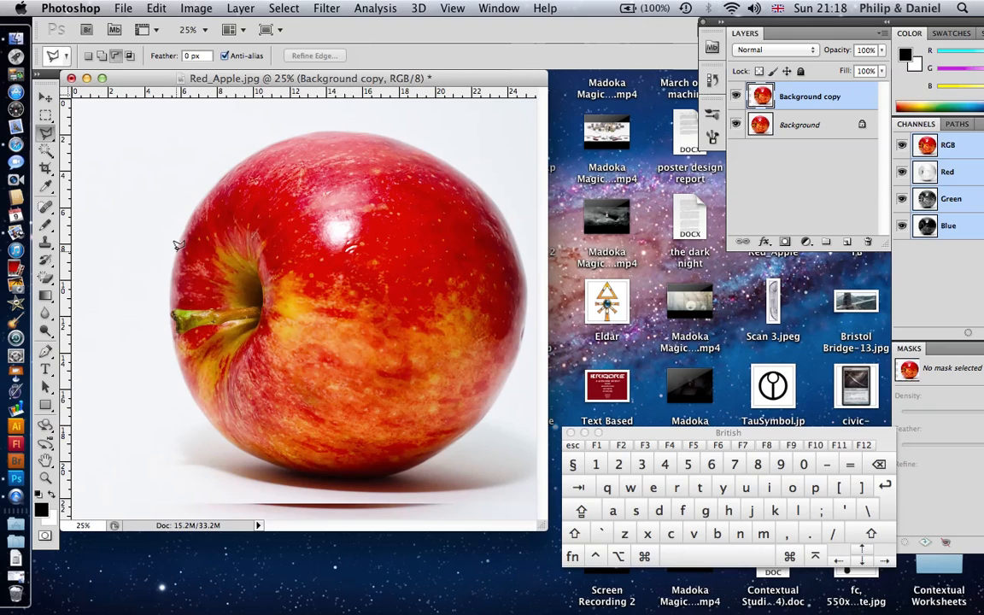
Step: Trace the apple's upper edge with the Polygonal Lasso, close the outline with points across the fruit, and clear the selection
click(177, 250)
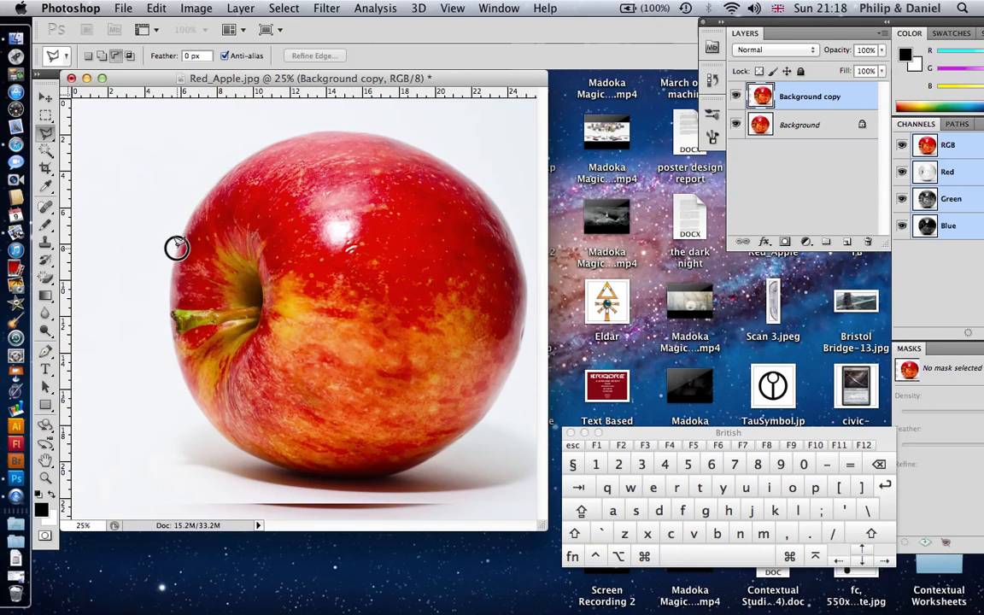
click(213, 200)
click(190, 215)
click(222, 172)
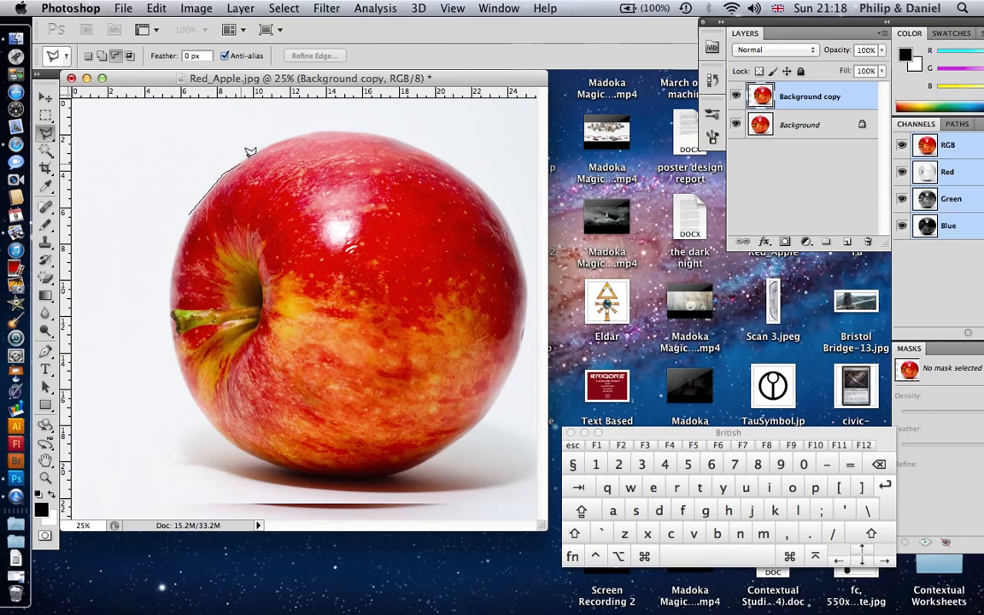
mouse_move(275, 141)
mouse_down()
mouse_move(322, 130)
mouse_move(268, 143)
mouse_up()
click(282, 168)
click(363, 244)
click(265, 274)
click(432, 207)
click(355, 318)
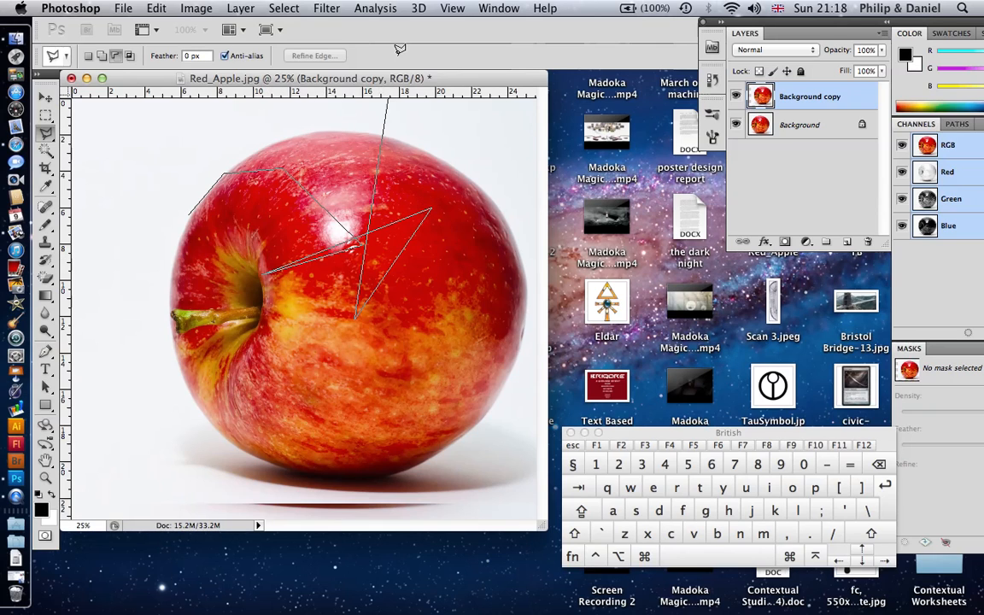
click(353, 161)
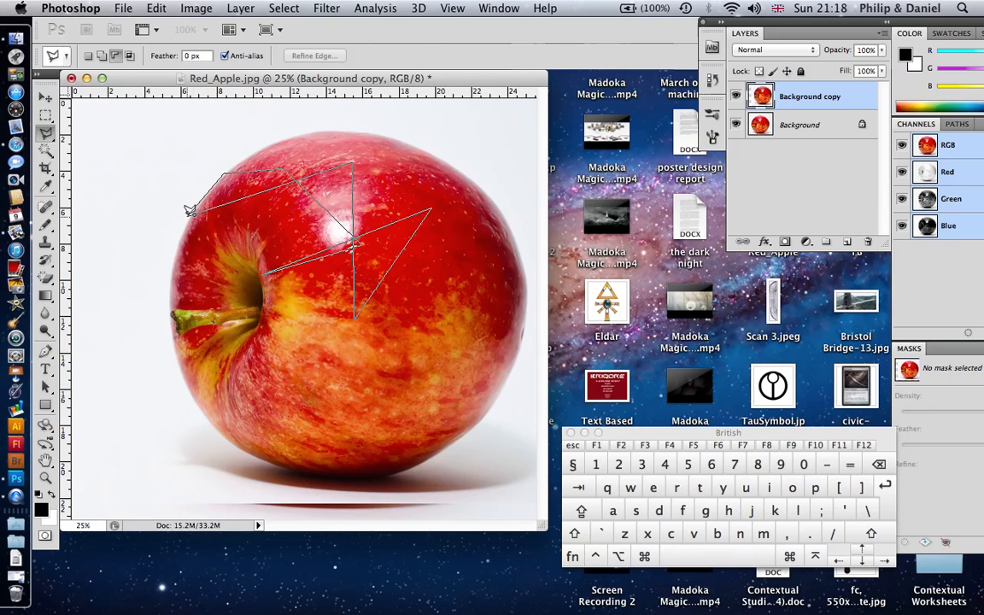
click(193, 208)
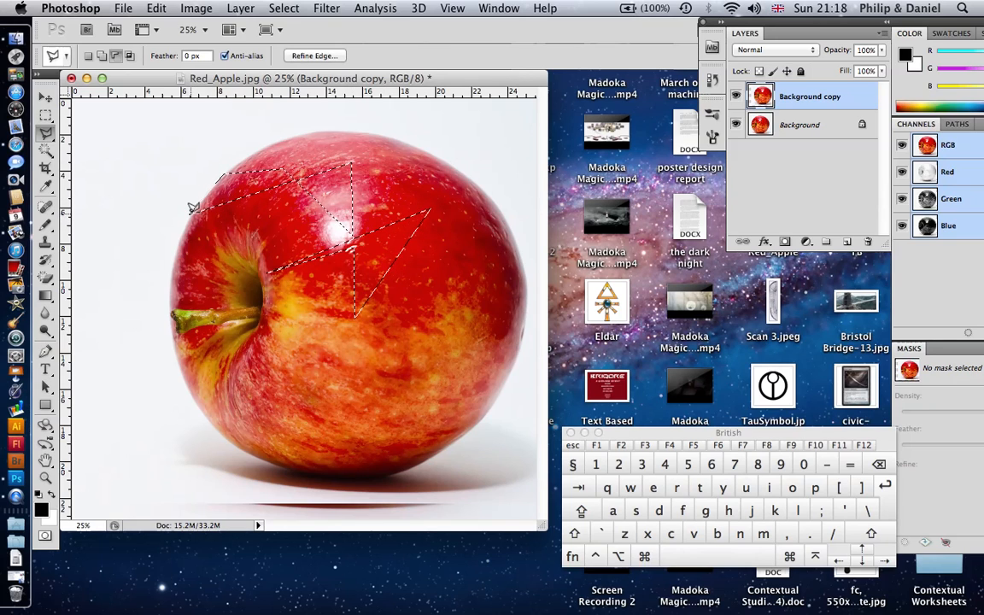
key(super+d)
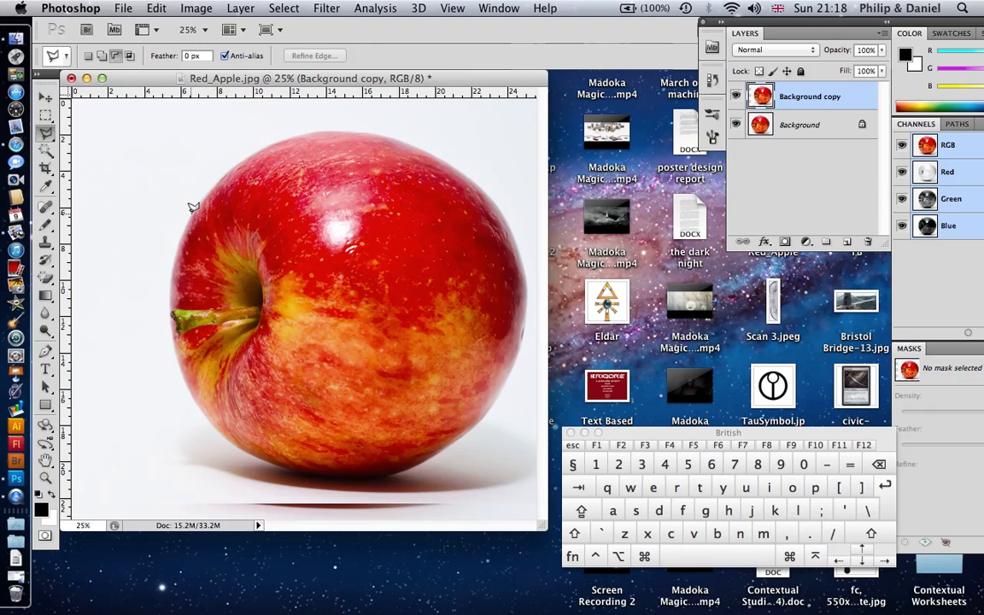
Step: Select a patch of similar red around the apple's highlight with the Magic Wand tool
key(w)
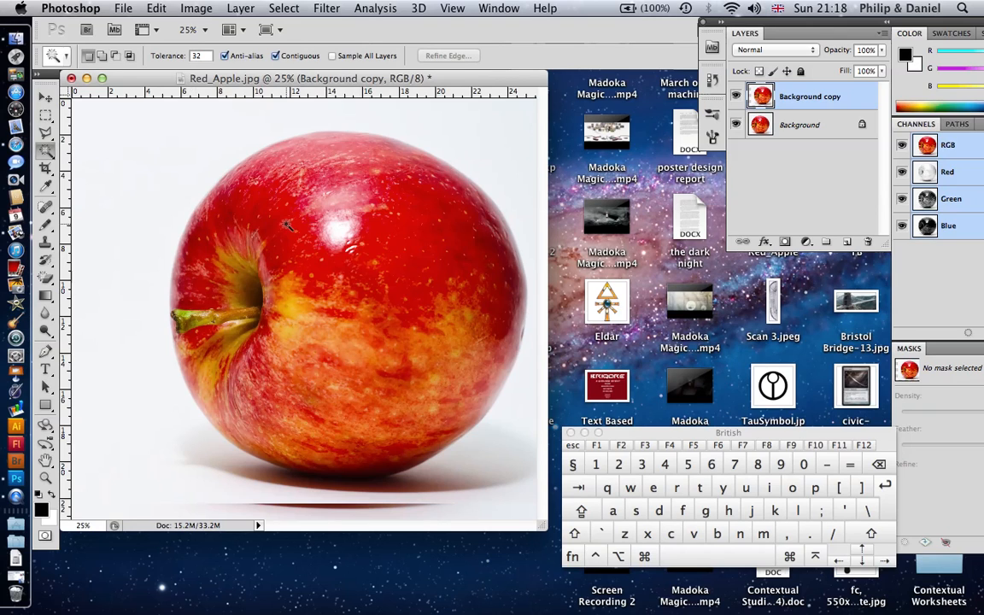
click(275, 219)
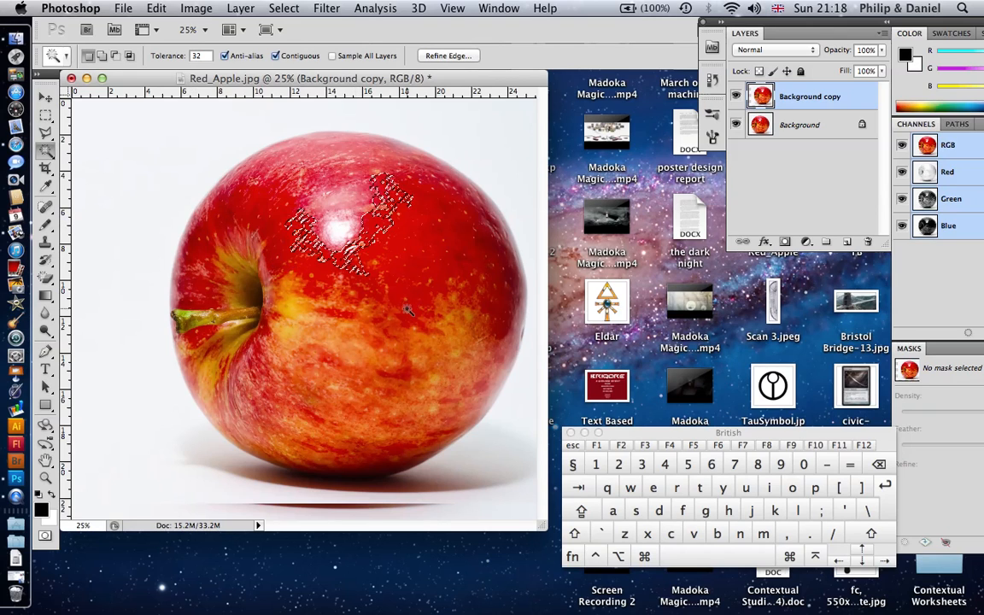
click(369, 275)
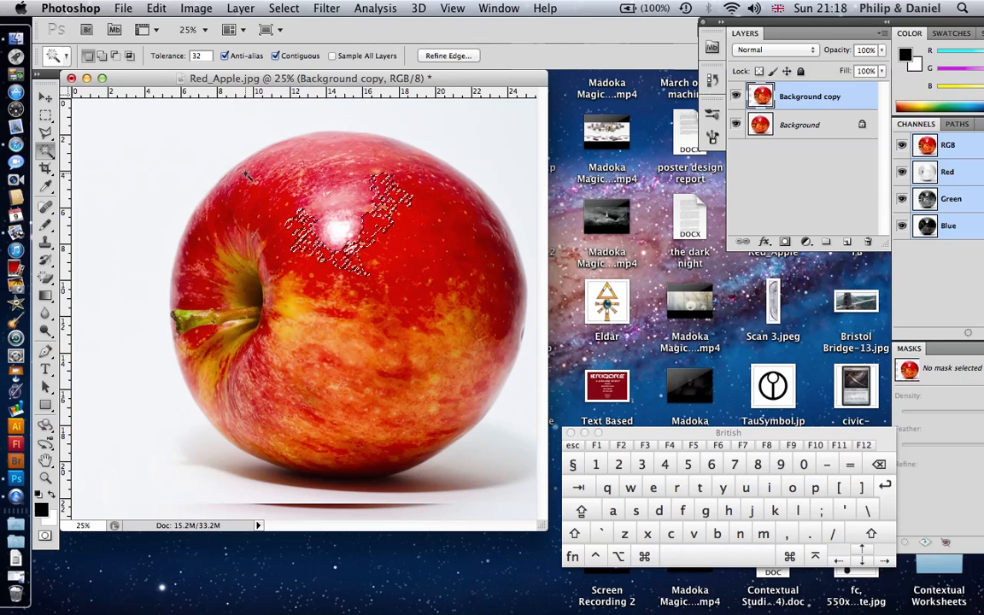
Step: Extend the selection from the apple's upper area down to its middle with the Quick Selection tool, and deselect everything
key(shift)
key(shift+w)
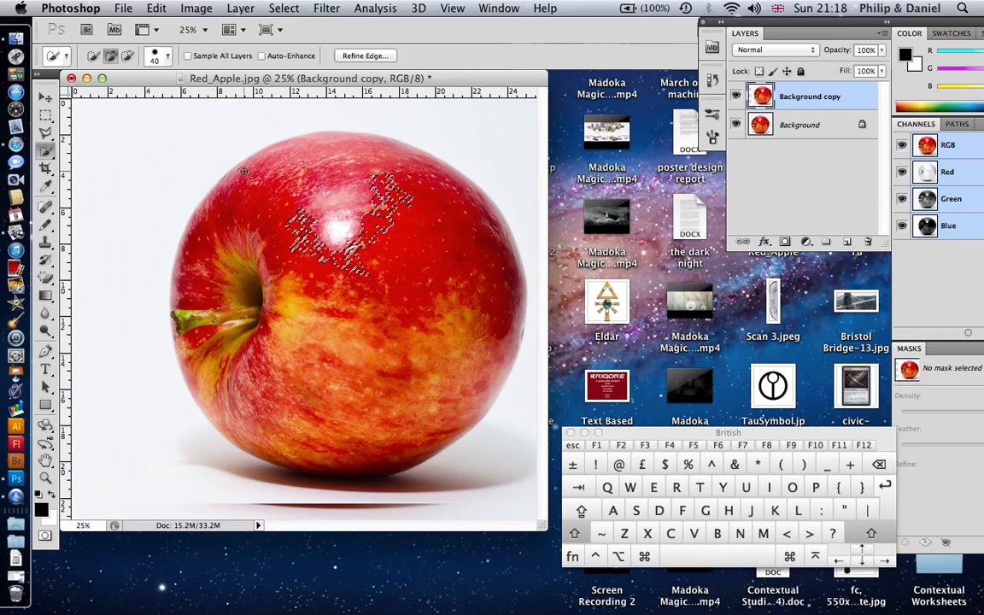
drag(270, 184, 356, 231)
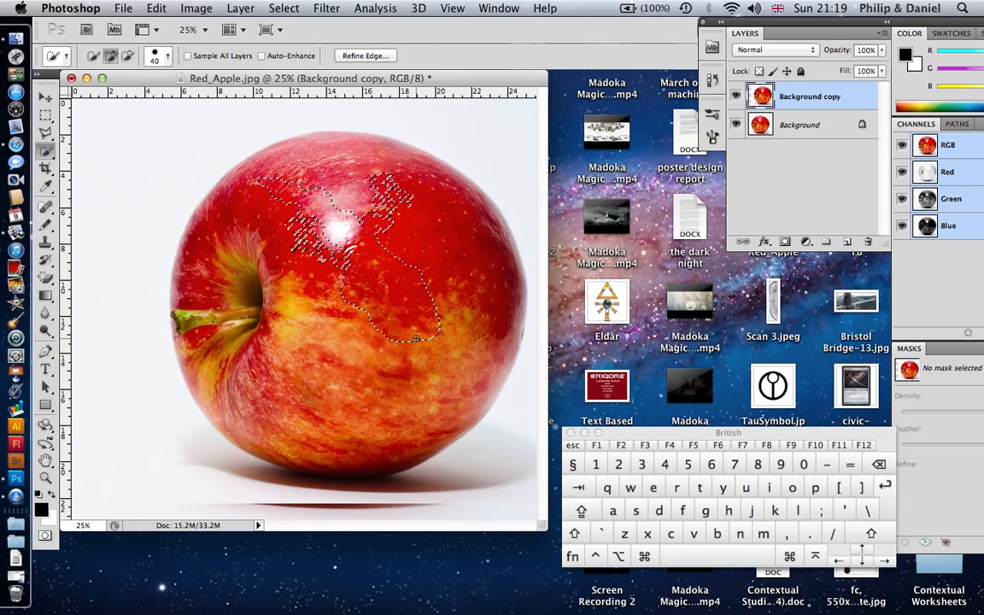
key(super+d)
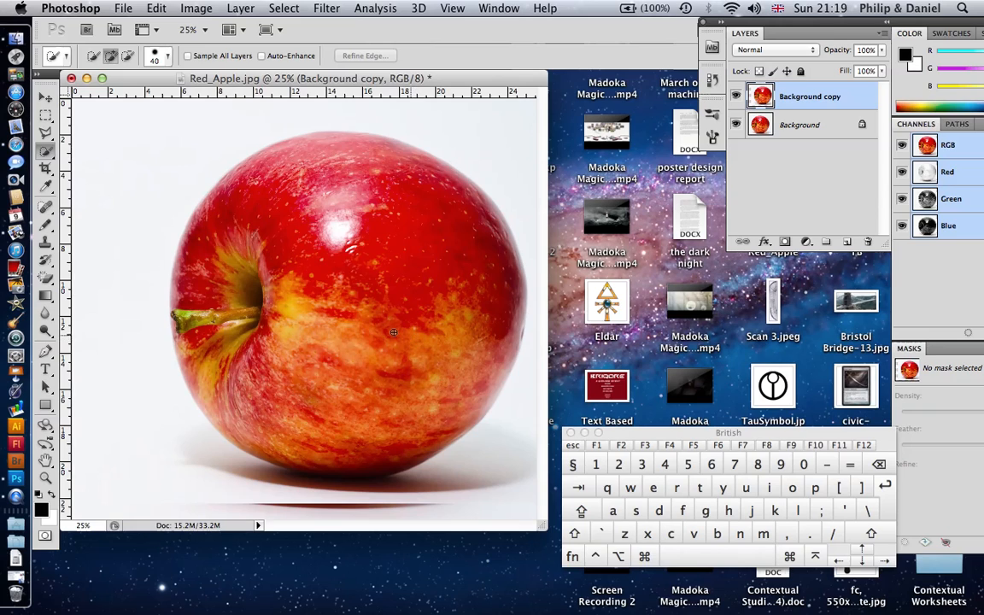
Step: Frame a crop area on the apple's upper part with the Crop tool, shrink it, and move it onto the highlight beside the stem
key(c)
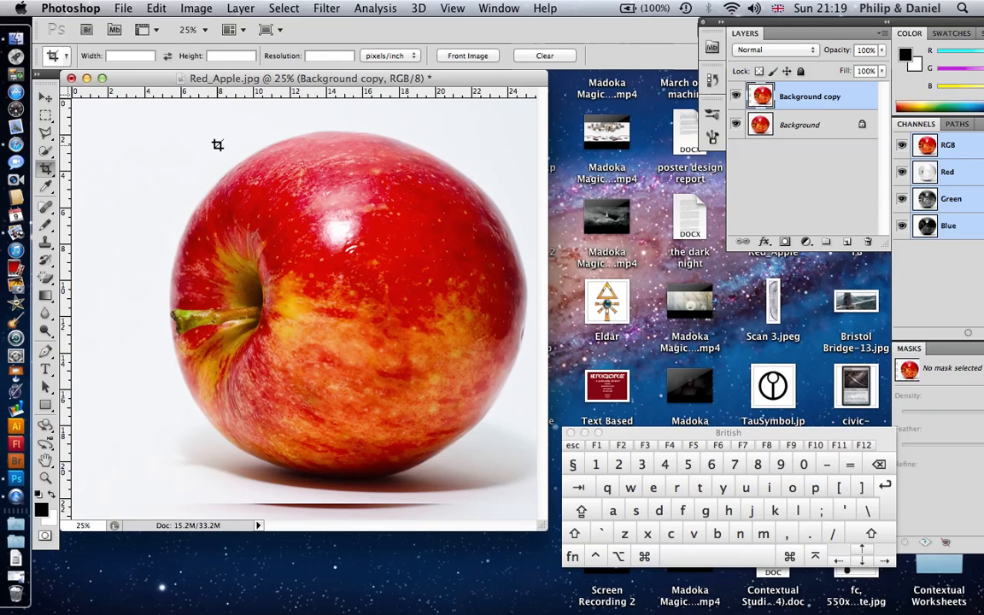
drag(183, 147, 399, 239)
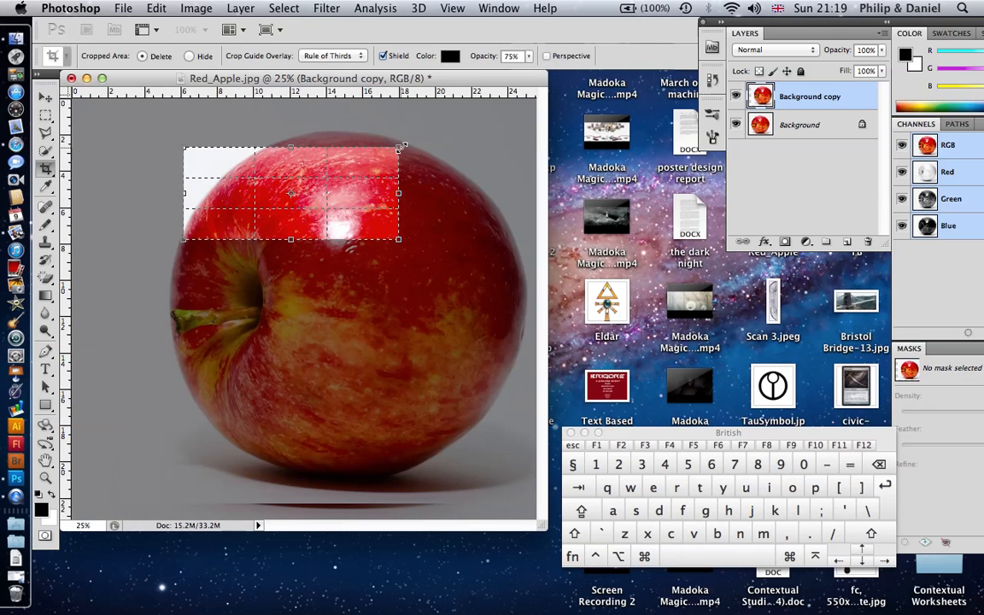
drag(399, 147, 368, 172)
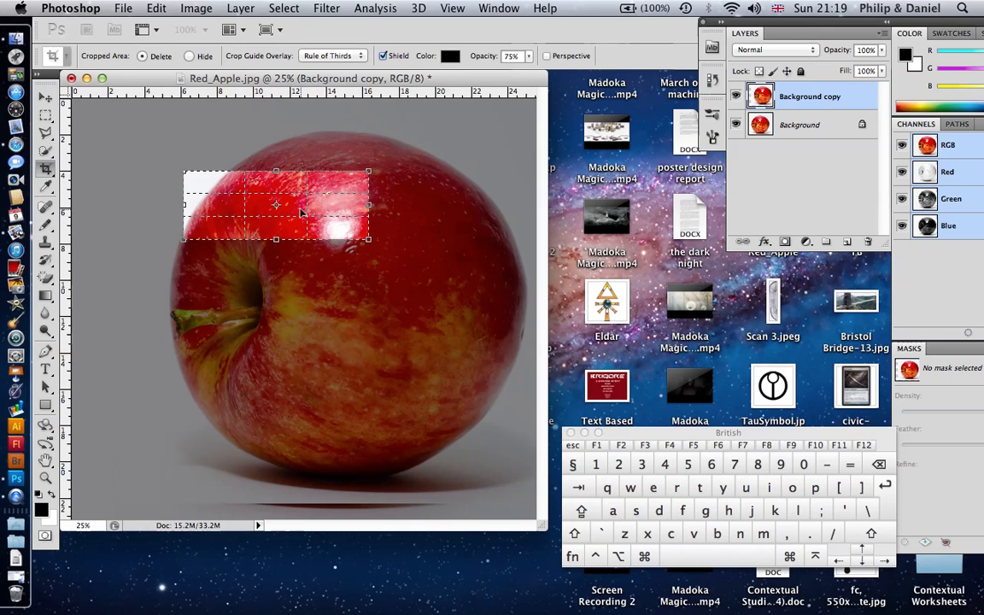
key(shift)
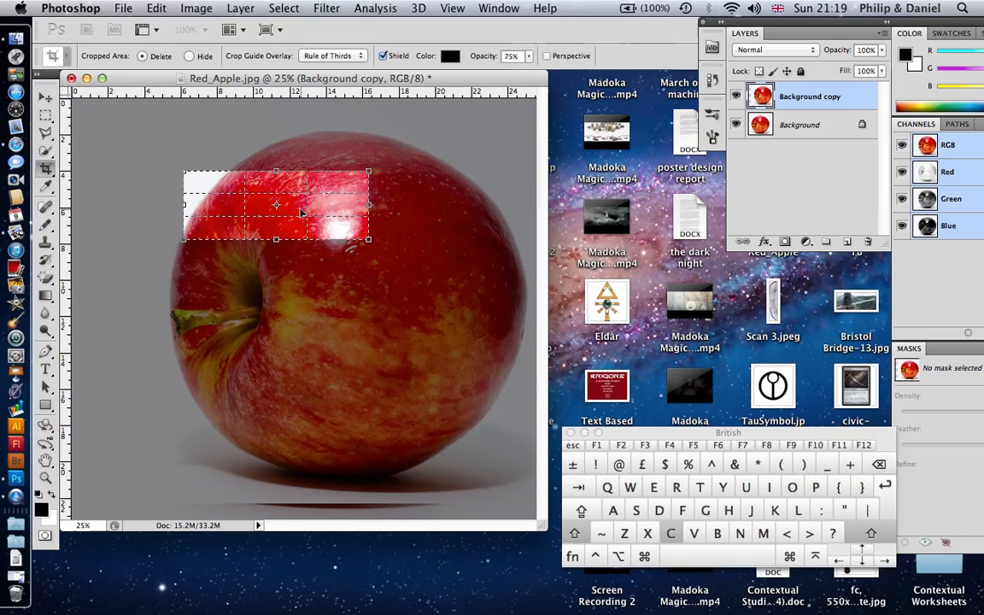
drag(301, 212, 347, 266)
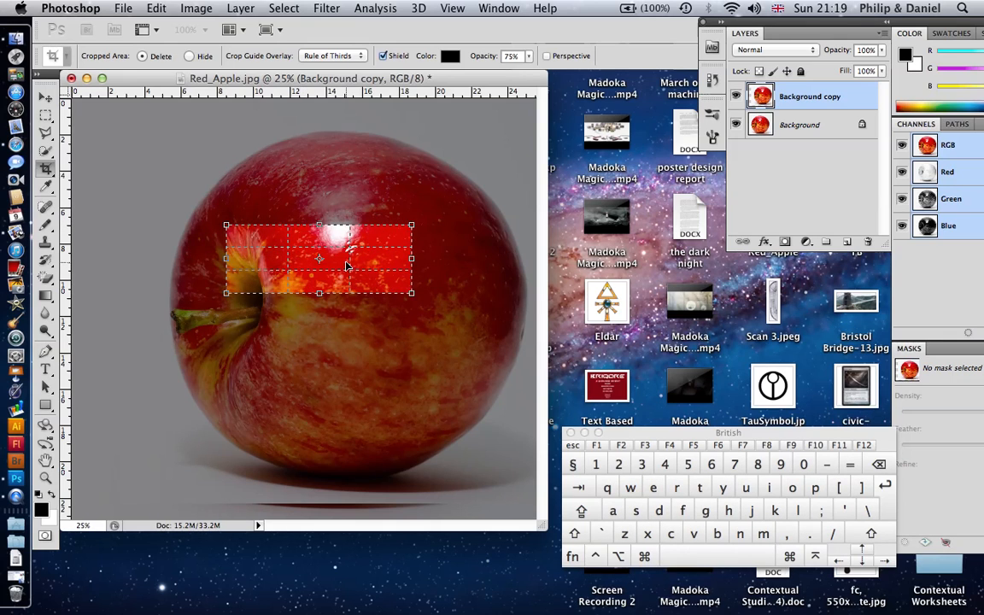
Step: Crop the image to the framed area, and undo the crop
key(super)
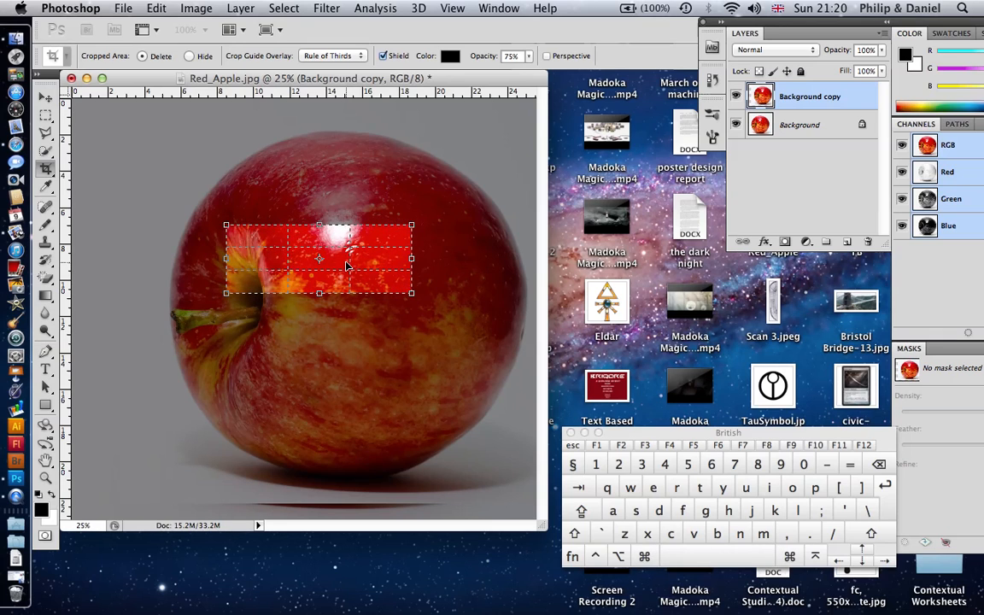
key(alt)
key(alt)
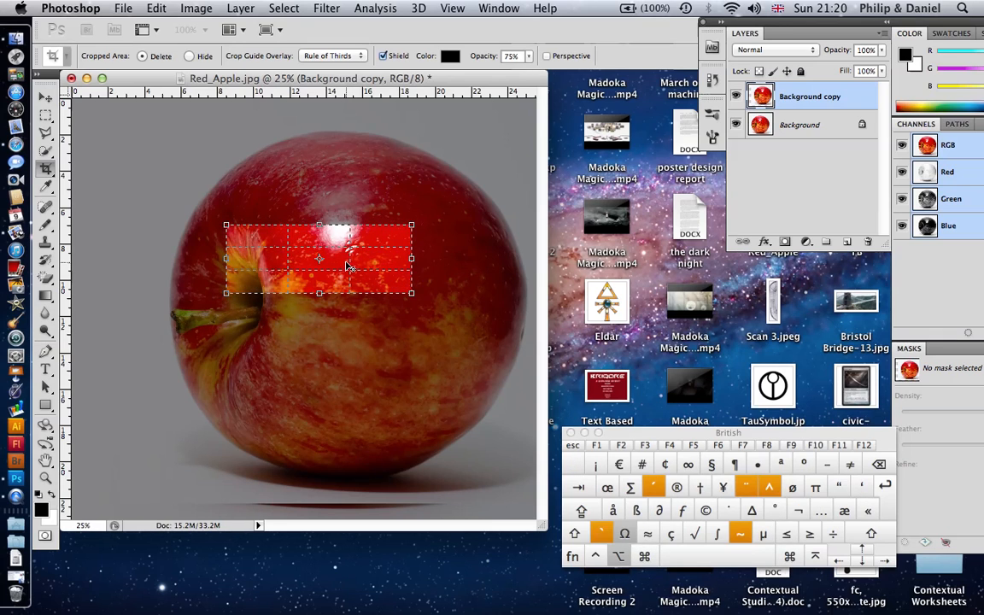
key(alt)
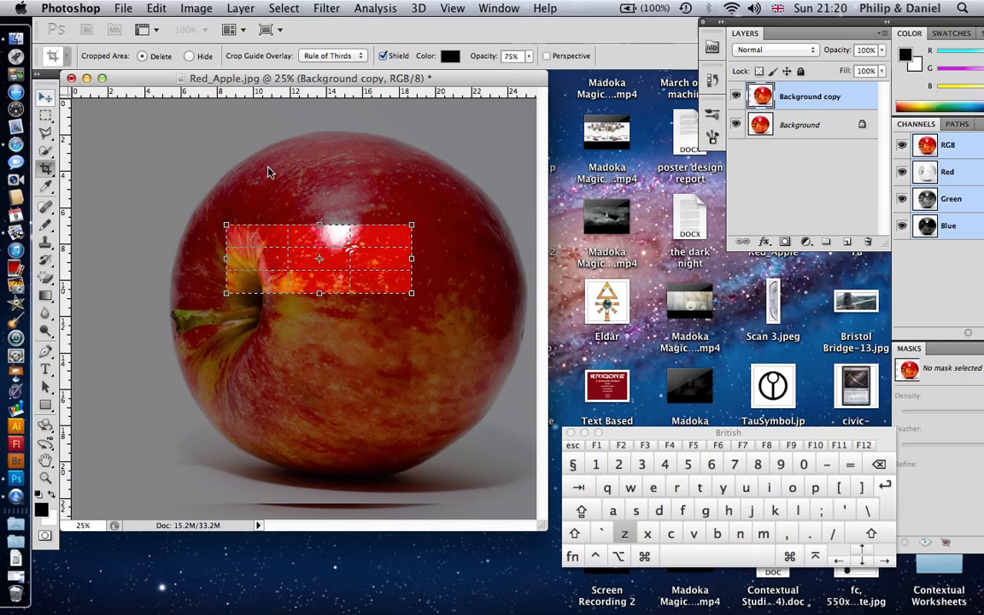
key(z)
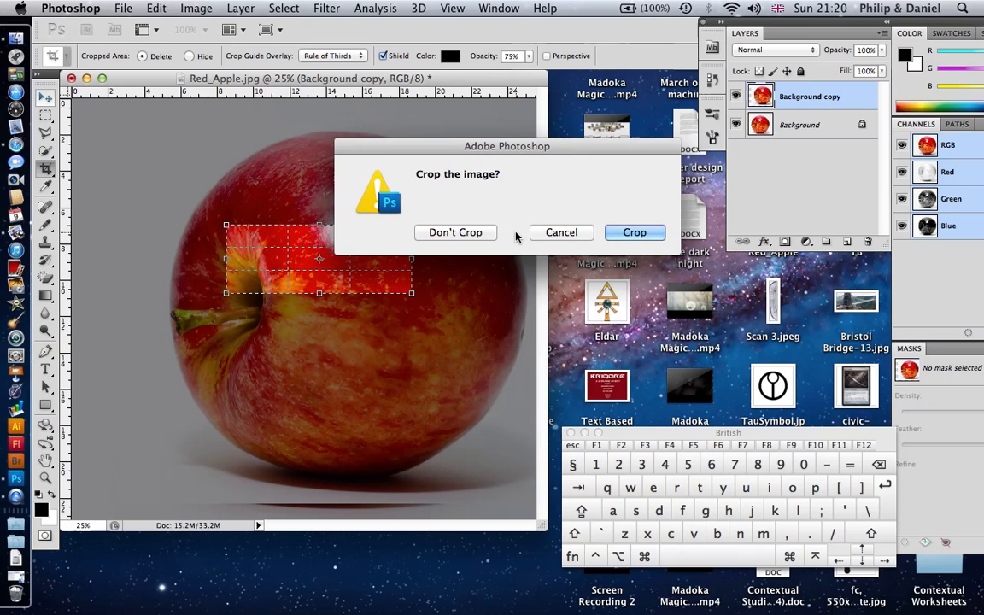
click(643, 232)
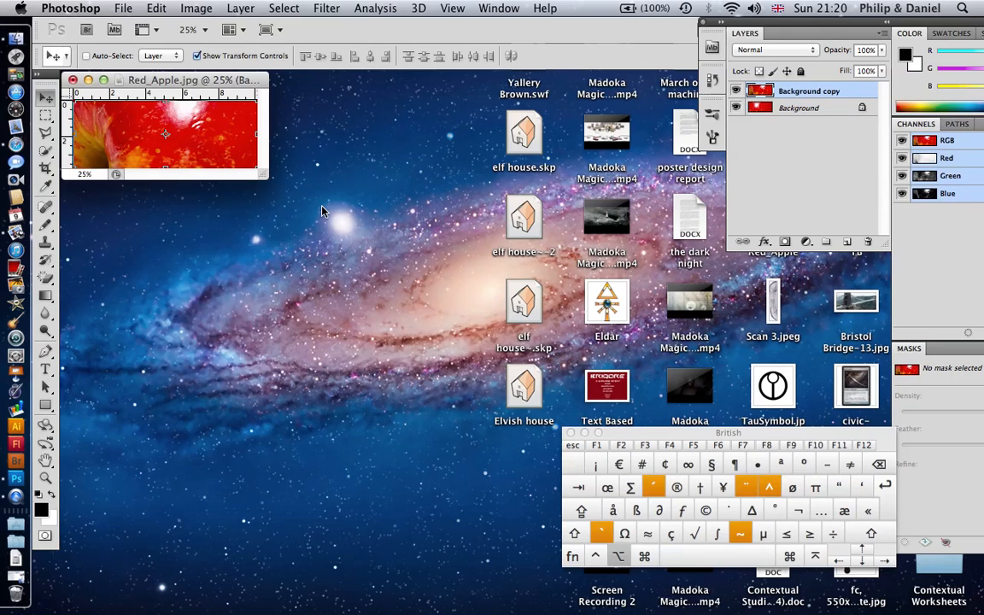
key(super+alt+z)
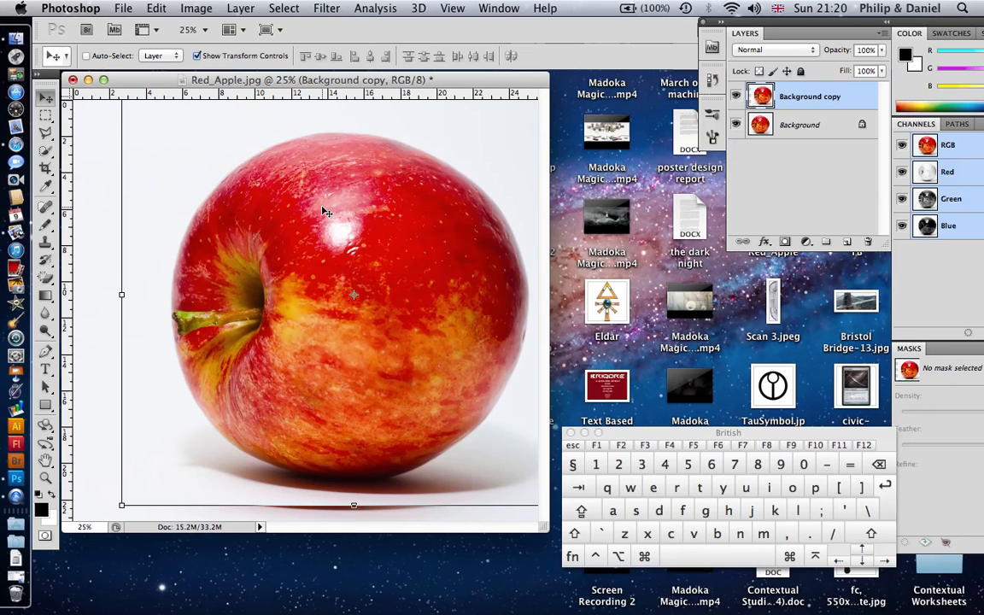
Step: Sample red and orange tones from the apple with the Eyedropper as the background colour, and bring the Color panel fully into view
key(i)
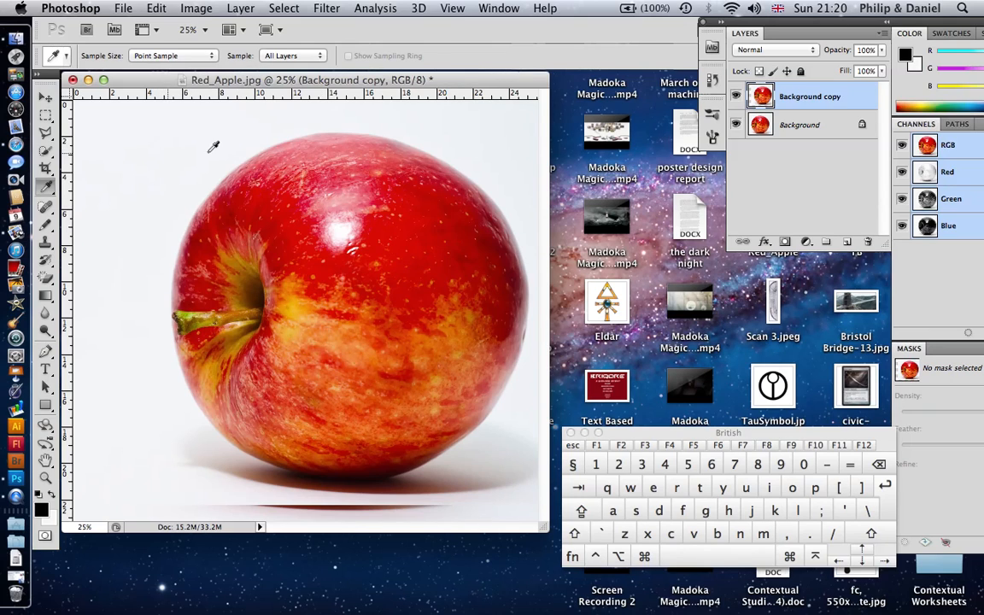
drag(278, 158, 285, 239)
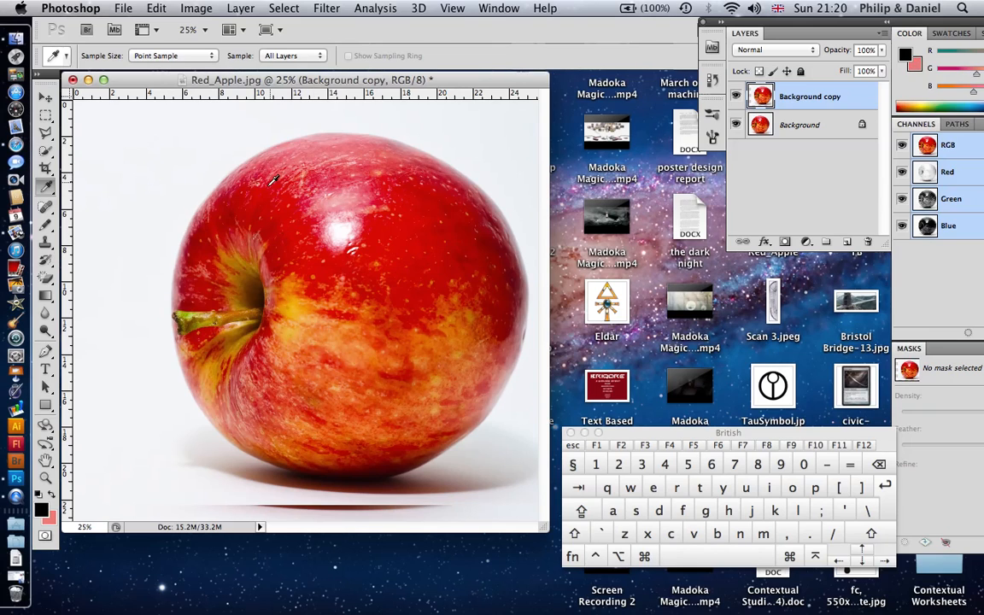
drag(272, 193, 395, 253)
mouse_move(303, 229)
mouse_down()
mouse_move(288, 193)
mouse_move(302, 240)
mouse_up()
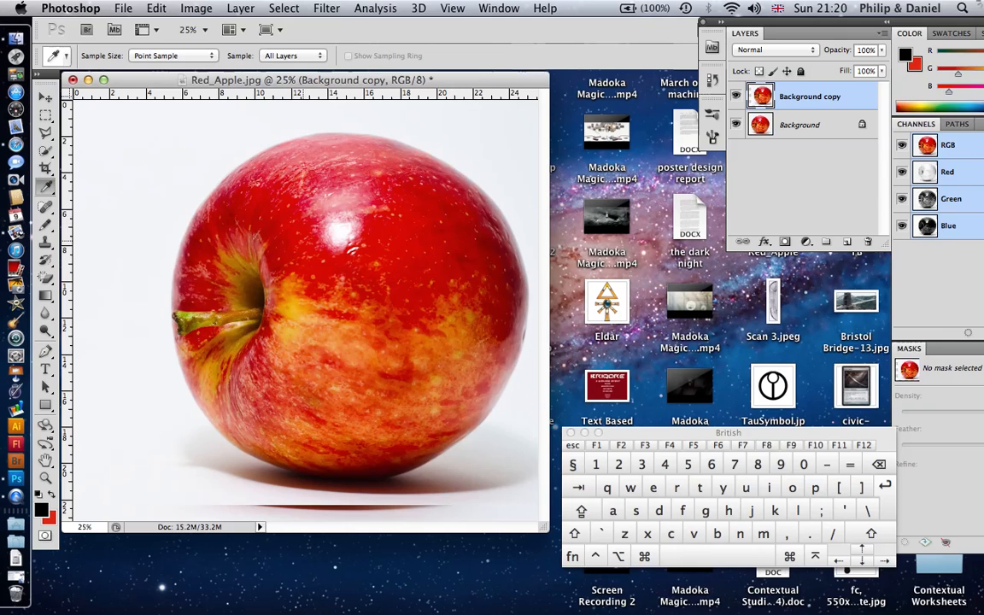
drag(961, 22, 832, 10)
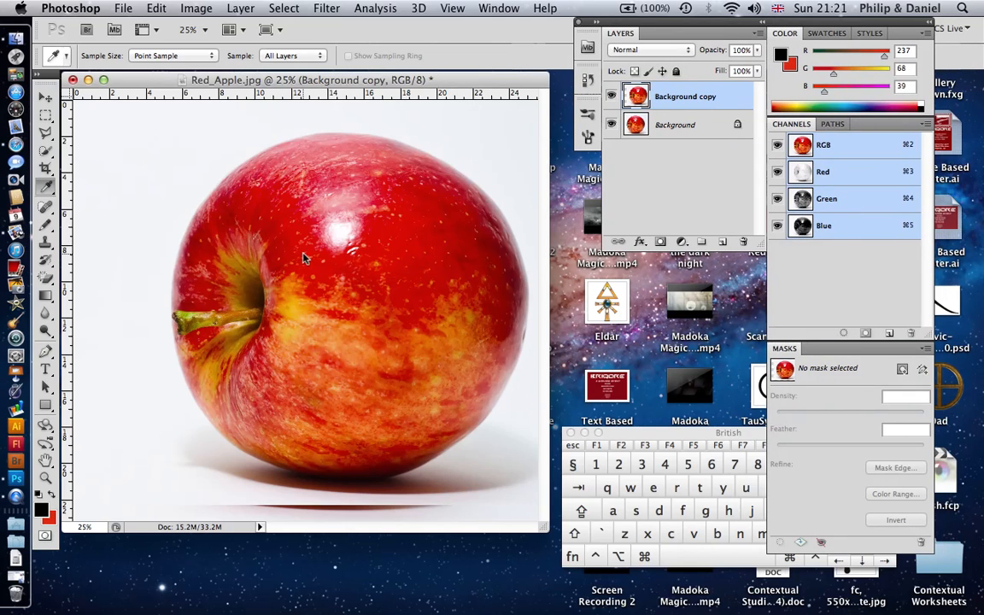
drag(295, 224, 345, 309)
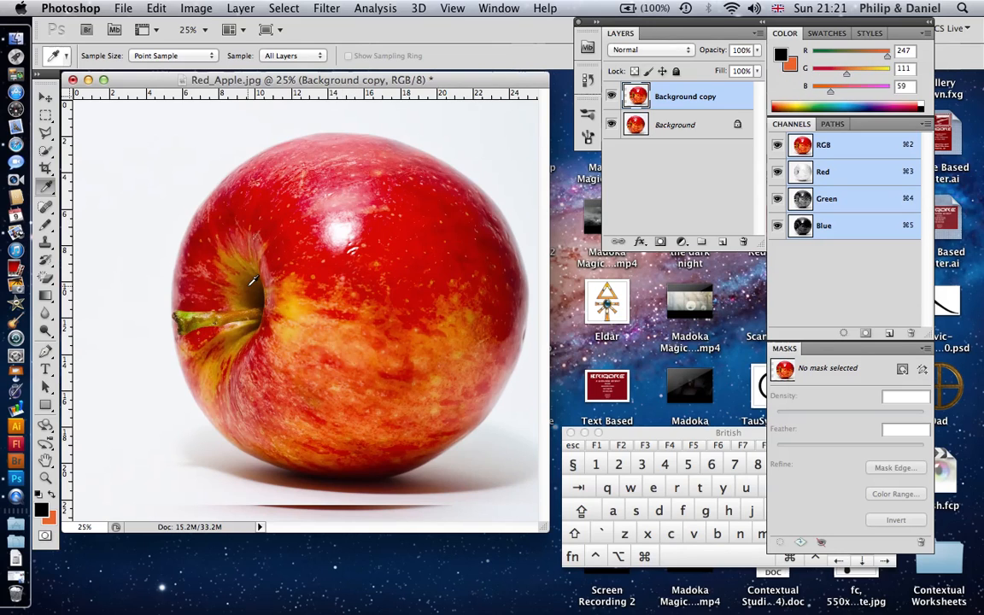
Step: Draw a rectangular marquee over the apple's upper third, and sample the stem's green with the Eyedropper as the background colour
key(m)
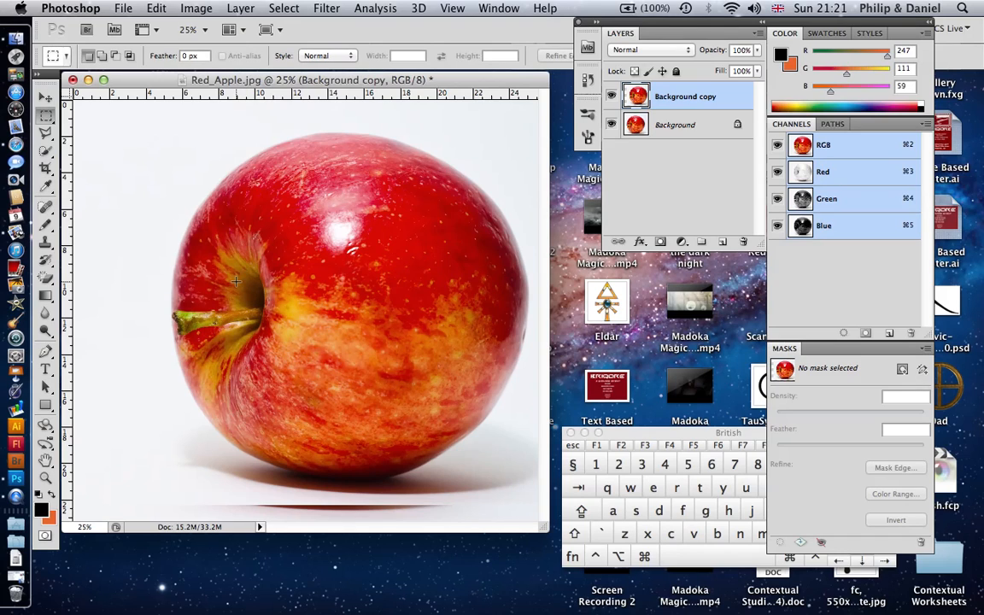
drag(185, 136, 508, 260)
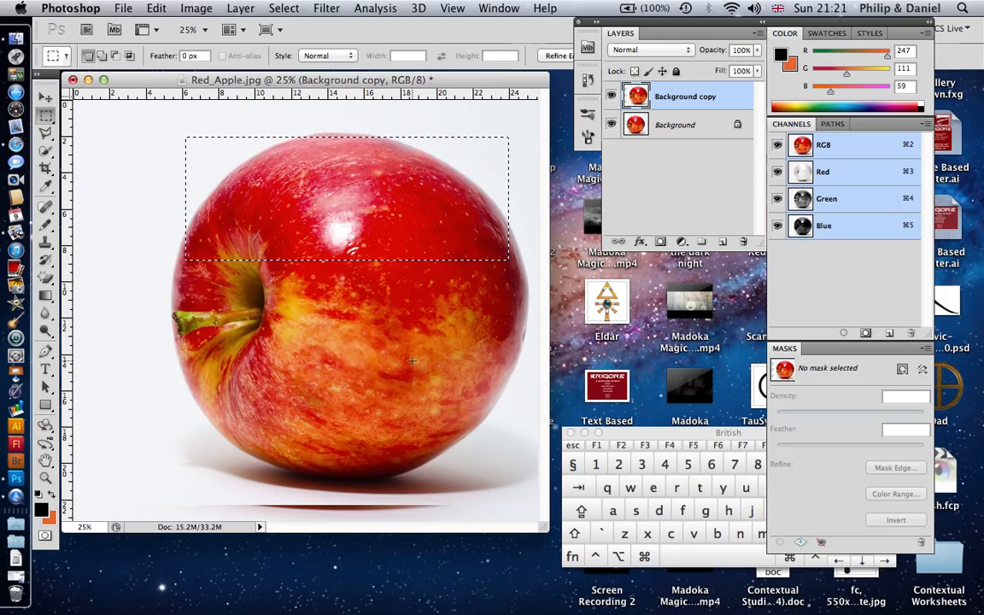
key(i)
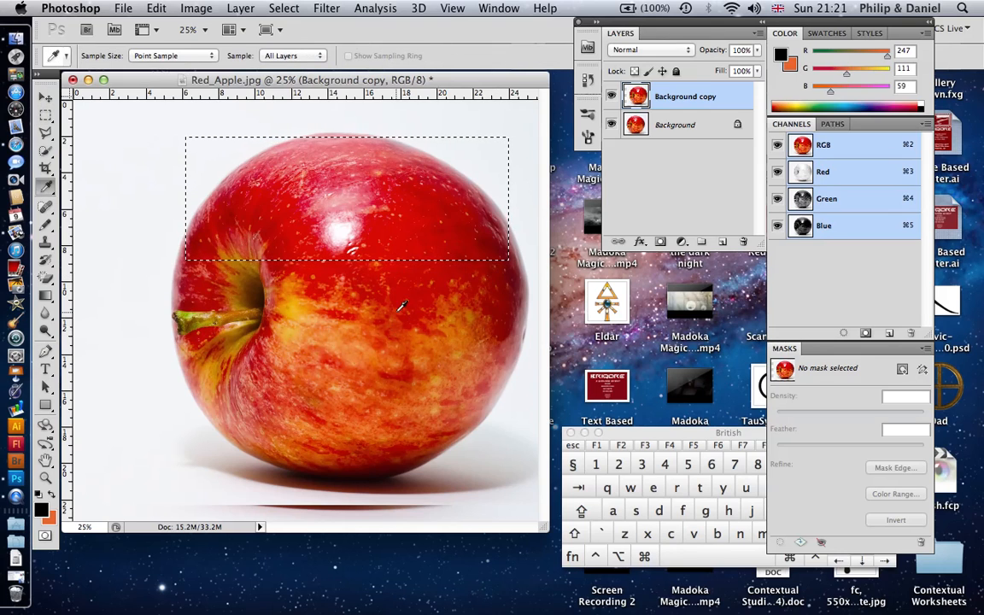
click(409, 296)
drag(409, 295, 209, 355)
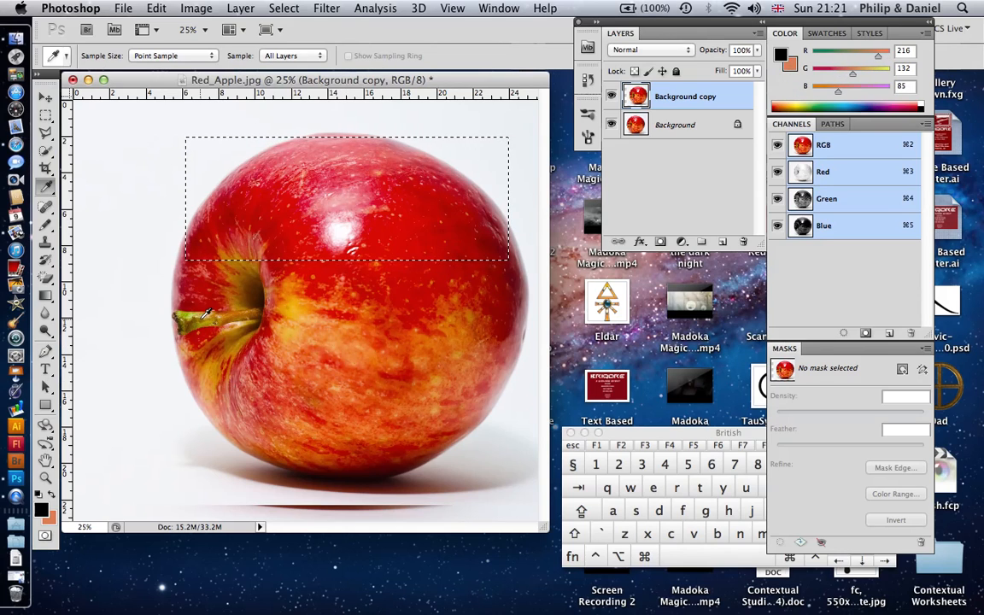
click(197, 319)
click(190, 312)
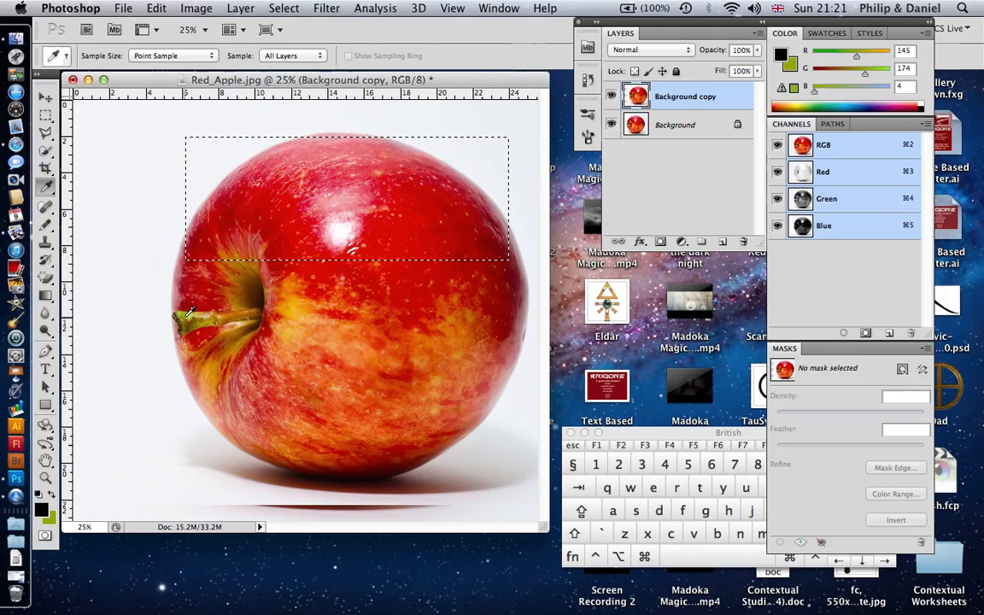
Step: Draw a closed triangular path on the white area beside the apple with the Pen tool, and select the whole path
key(p)
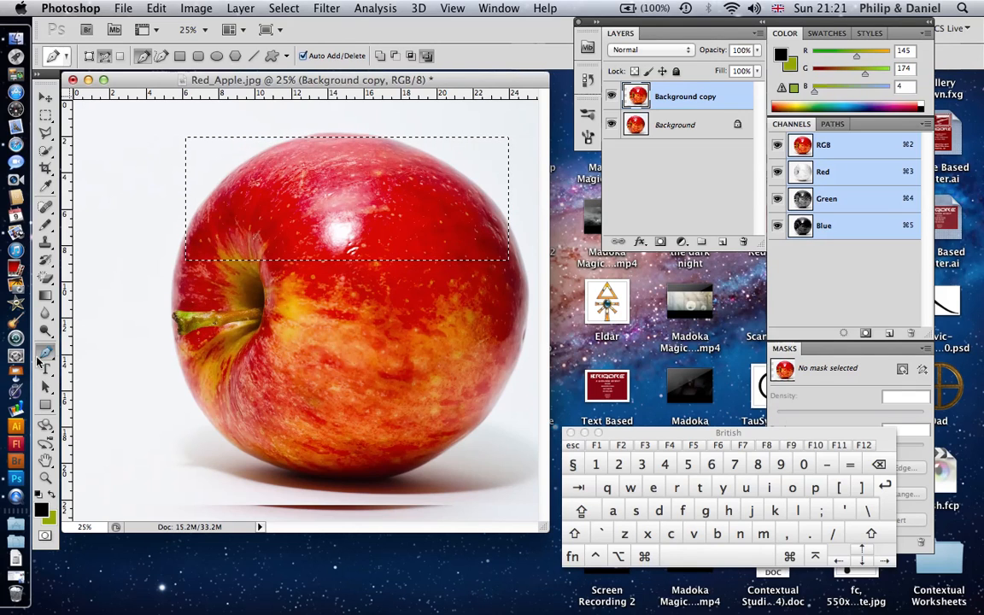
click(107, 186)
click(146, 185)
click(132, 237)
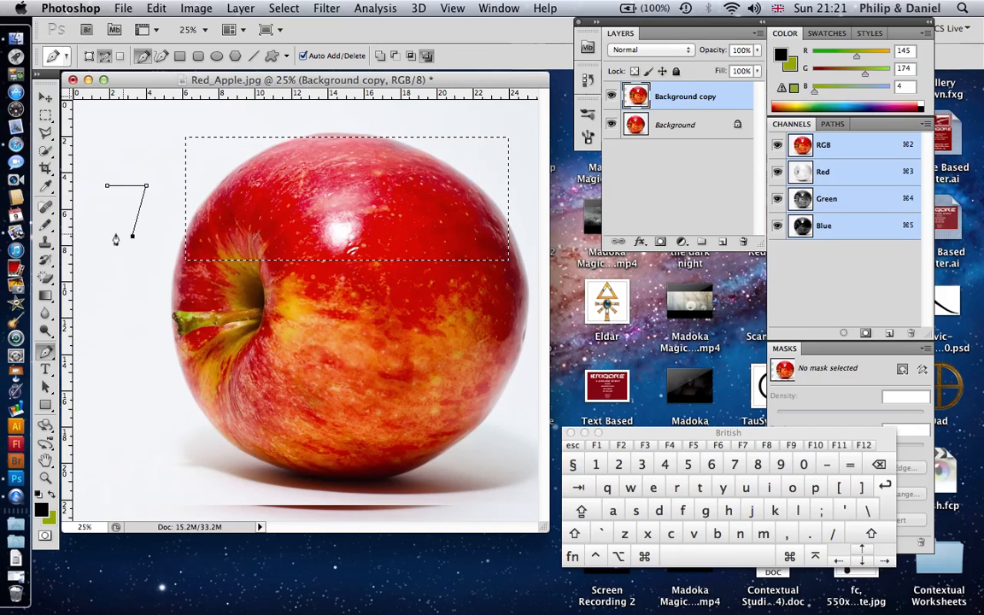
click(107, 186)
key(v)
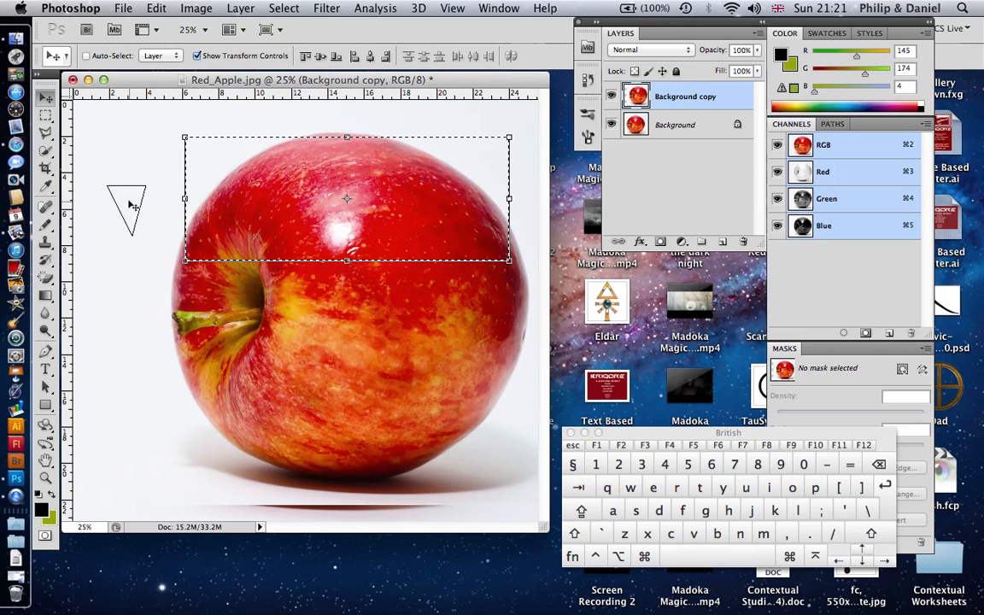
key(a)
drag(101, 164, 147, 232)
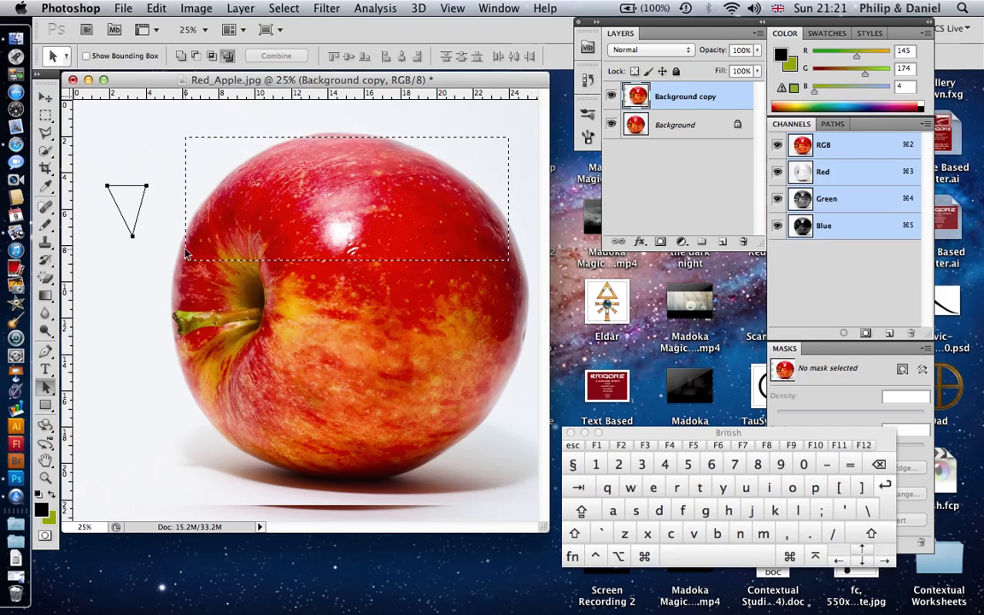
Step: Sample the yellow beside the stem hollow and the pink above the highlight with the Eyedropper, keeping pink as the background colour
key(i)
click(294, 301)
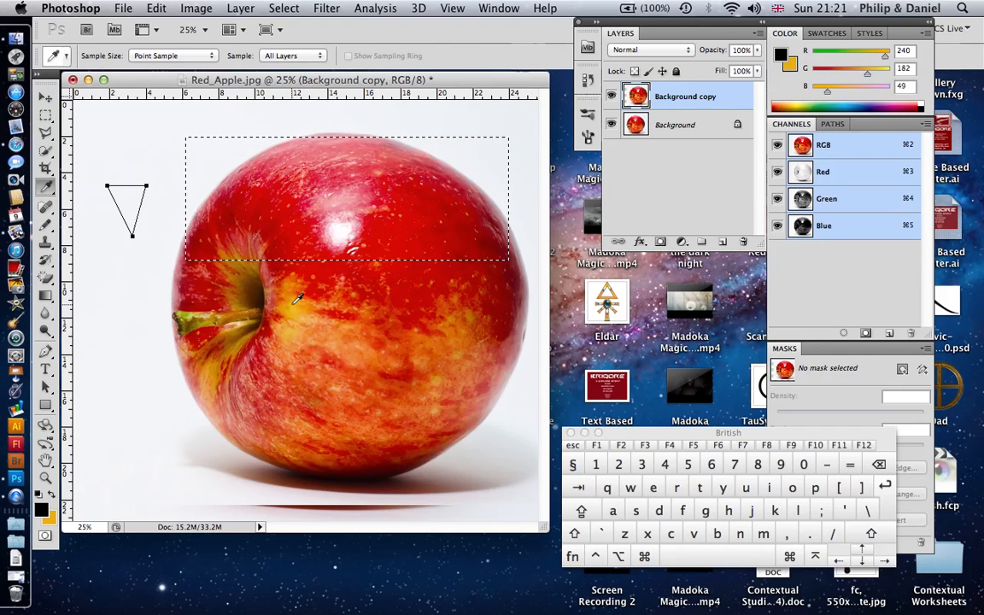
click(334, 200)
click(376, 295)
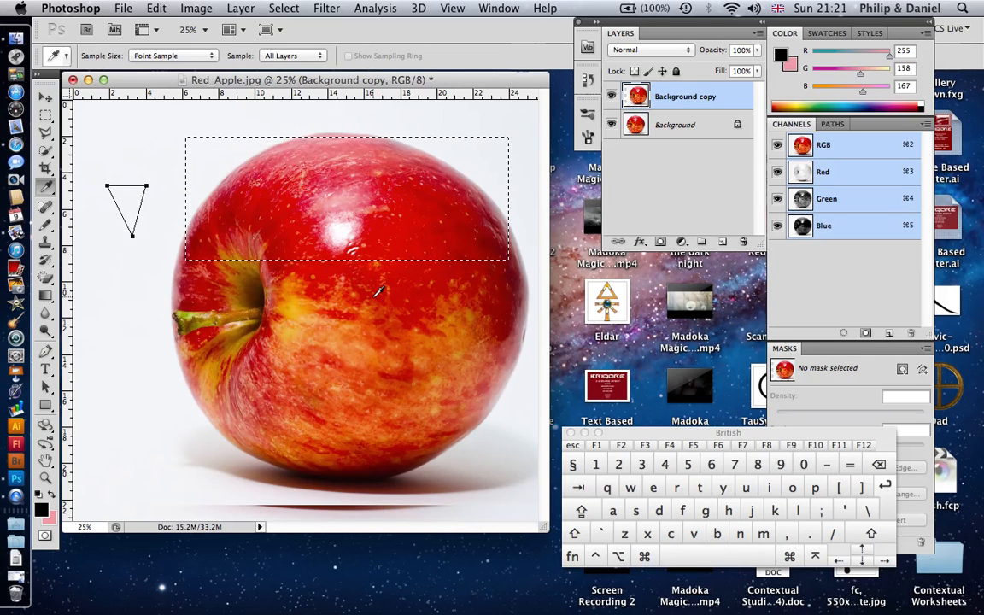
Step: Set the Pencil tool's brush size to 715 px
key(b)
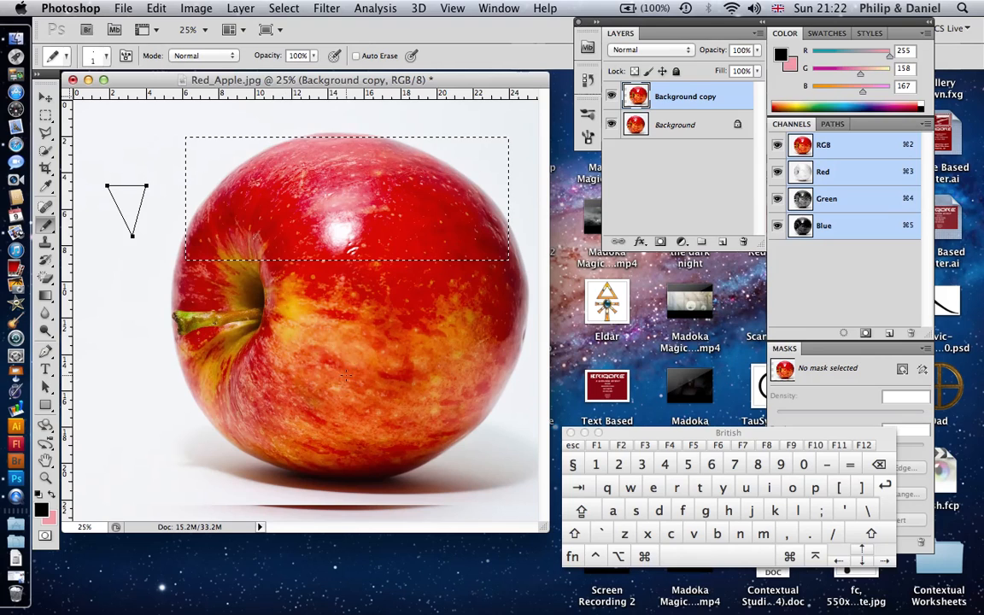
click(94, 55)
drag(92, 95, 194, 100)
click(331, 362)
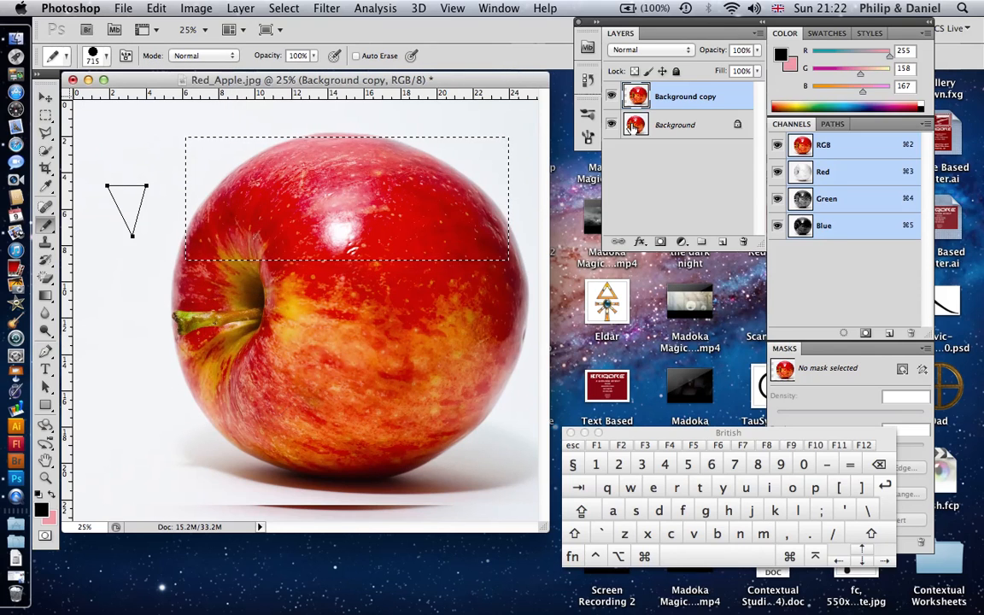
Step: Hide the Background copy layer and make the Background layer active
click(613, 95)
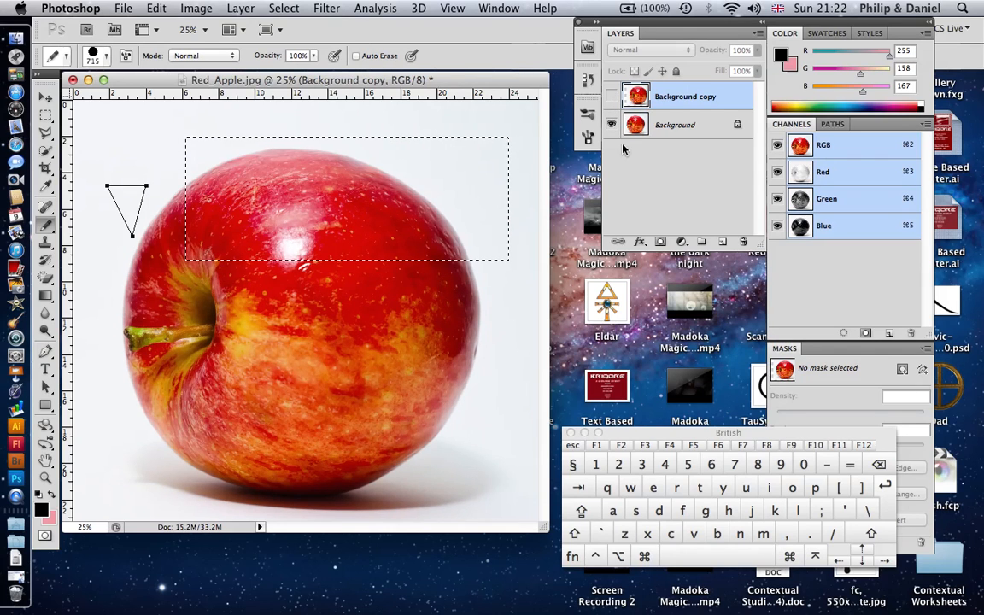
click(662, 126)
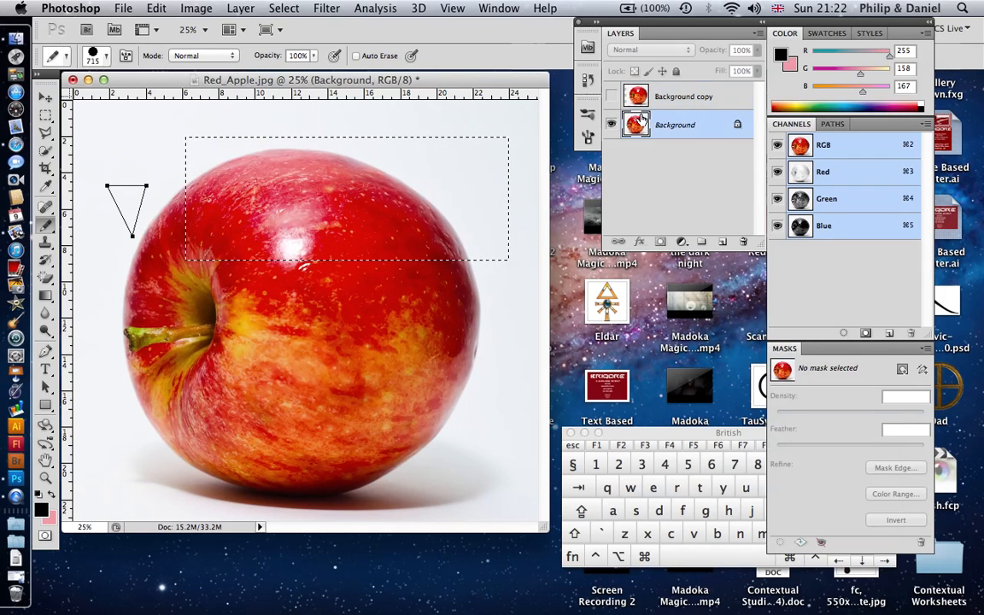
Step: Paint the rectangular selection black on the Background layer with the Pencil, and undo the painting
mouse_move(329, 271)
mouse_down()
mouse_move(425, 413)
mouse_move(300, 385)
mouse_move(412, 188)
mouse_move(300, 174)
mouse_move(173, 122)
mouse_move(193, 167)
mouse_move(248, 203)
mouse_move(461, 224)
mouse_move(515, 201)
mouse_move(479, 154)
mouse_up()
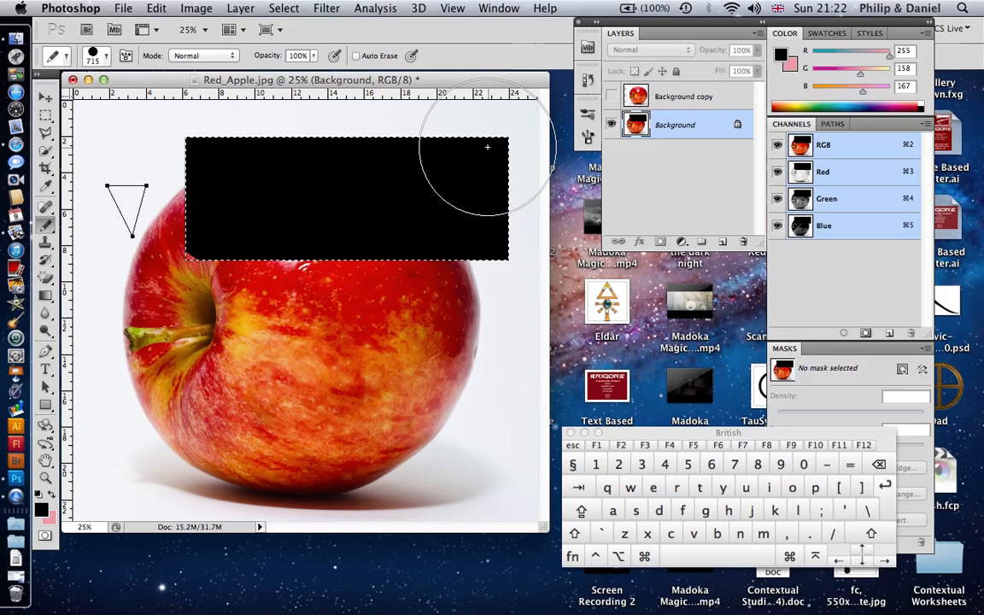
key(super+z)
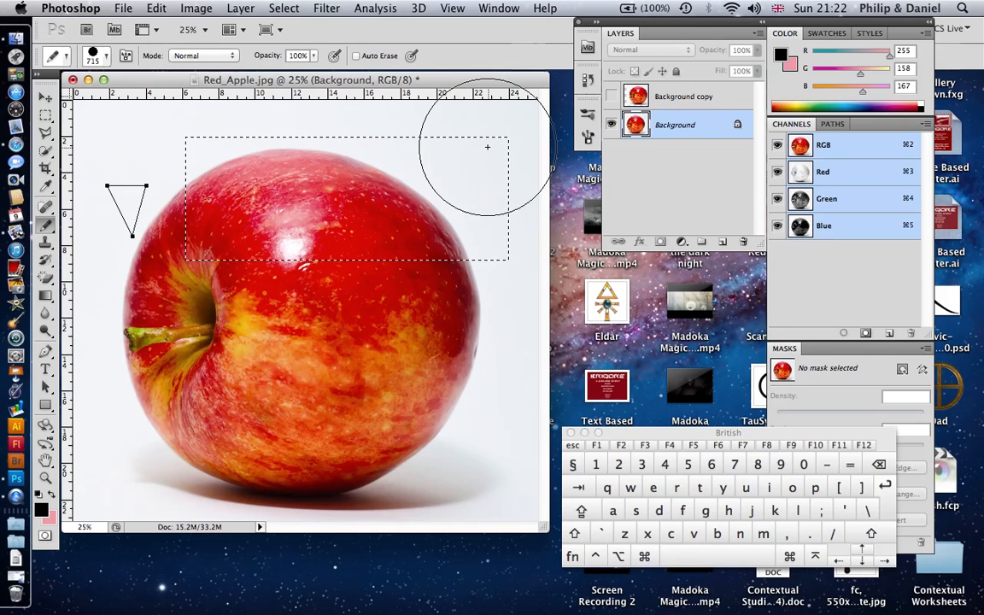
Step: Clear the rectangular selection and erase the white backdrop around the apple with the Magic Eraser at tolerance 32
key(super+d)
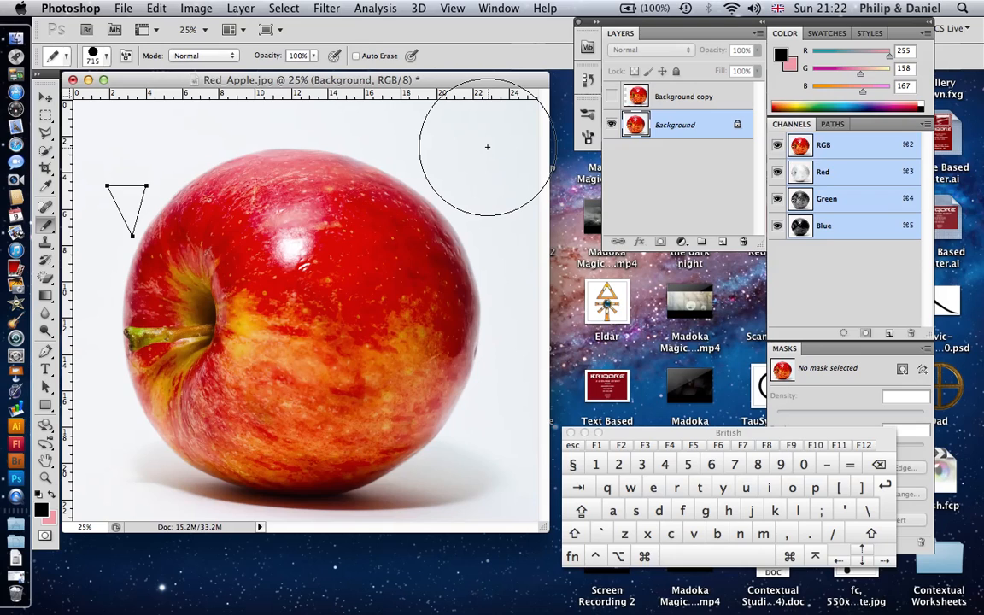
key(w)
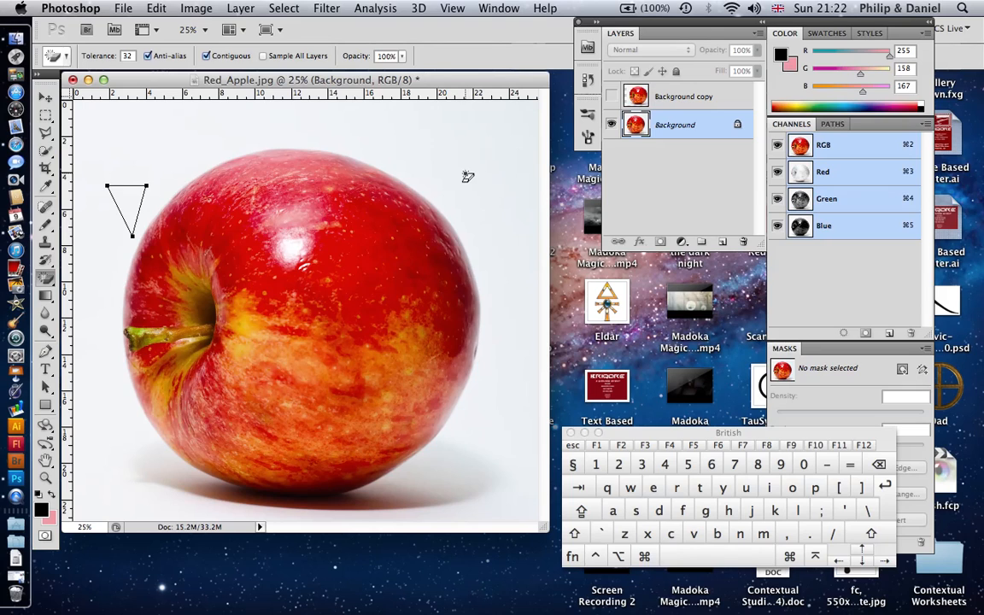
click(467, 176)
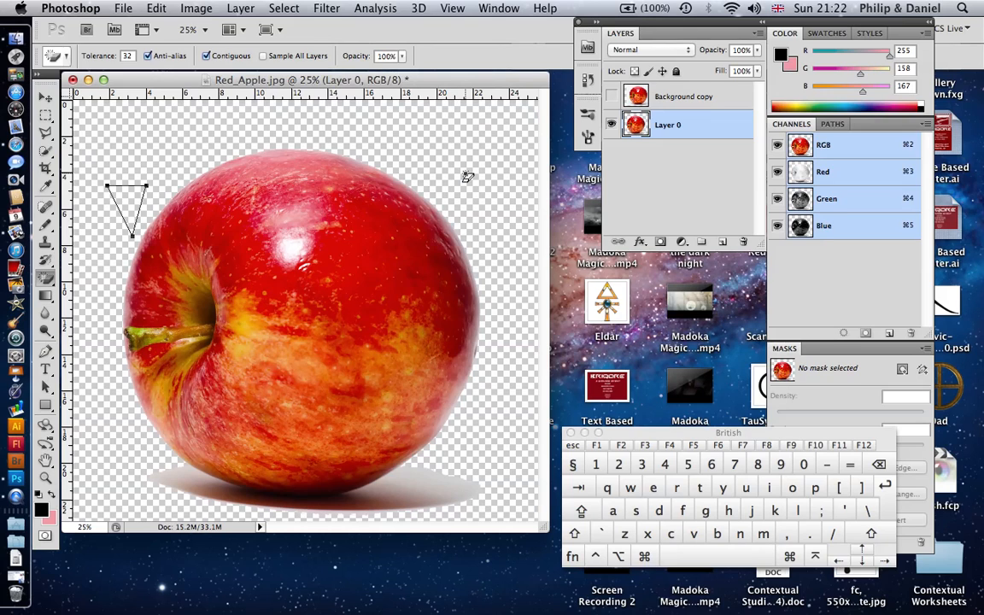
Step: Erase a diagonal stroke through the apple's upper part with the 131 px Eraser, and undo both the stroke and the backdrop removal
key(shift+e)
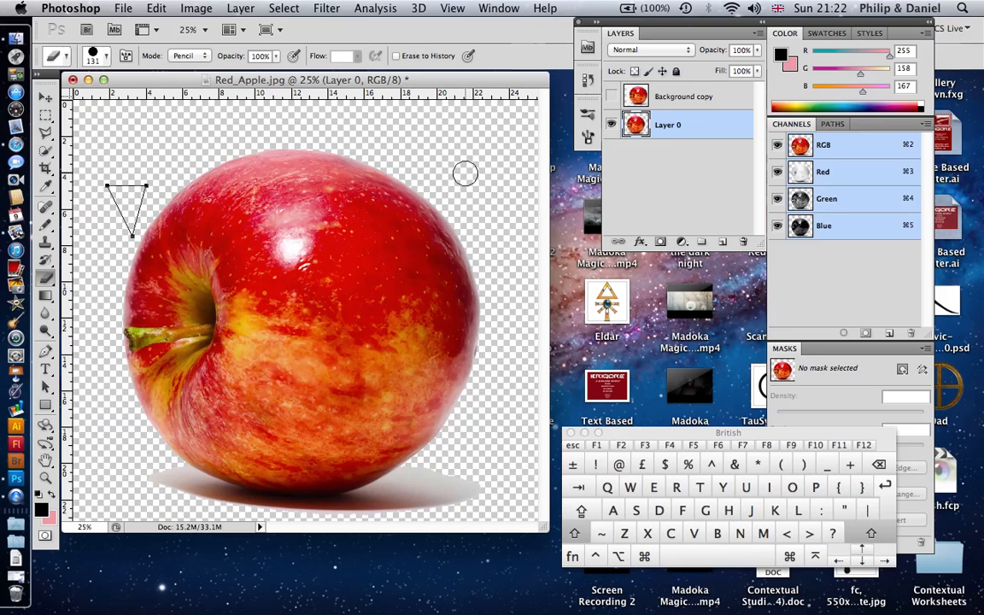
mouse_move(466, 170)
mouse_down()
mouse_move(392, 214)
mouse_move(270, 316)
mouse_up()
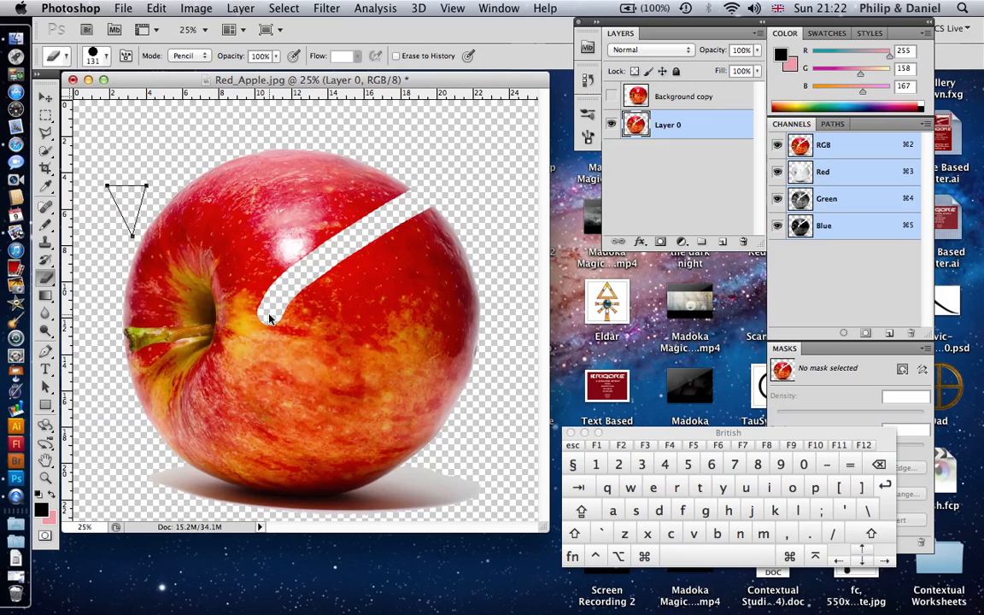
key(super+z)
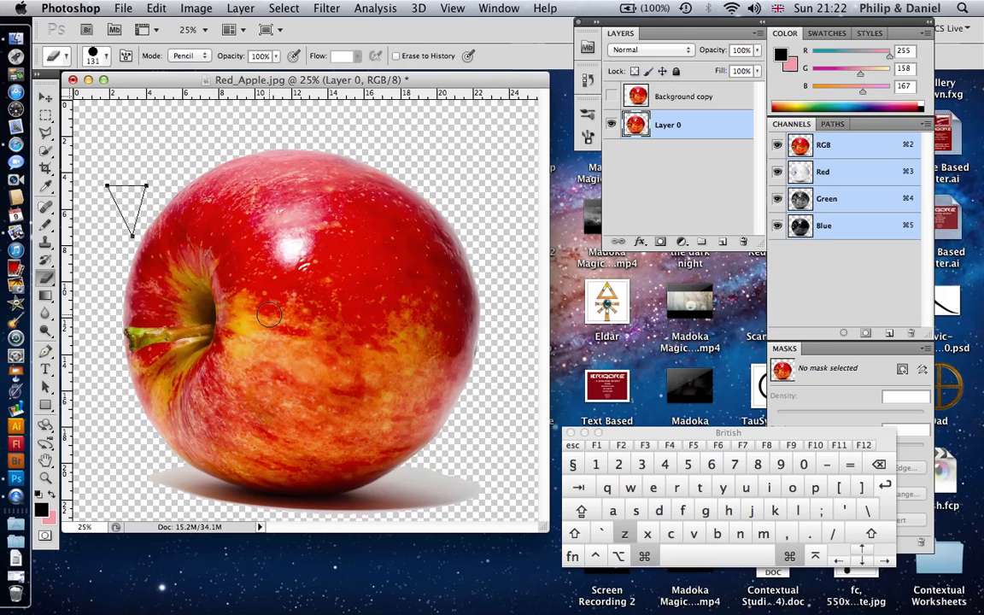
key(super+alt+z)
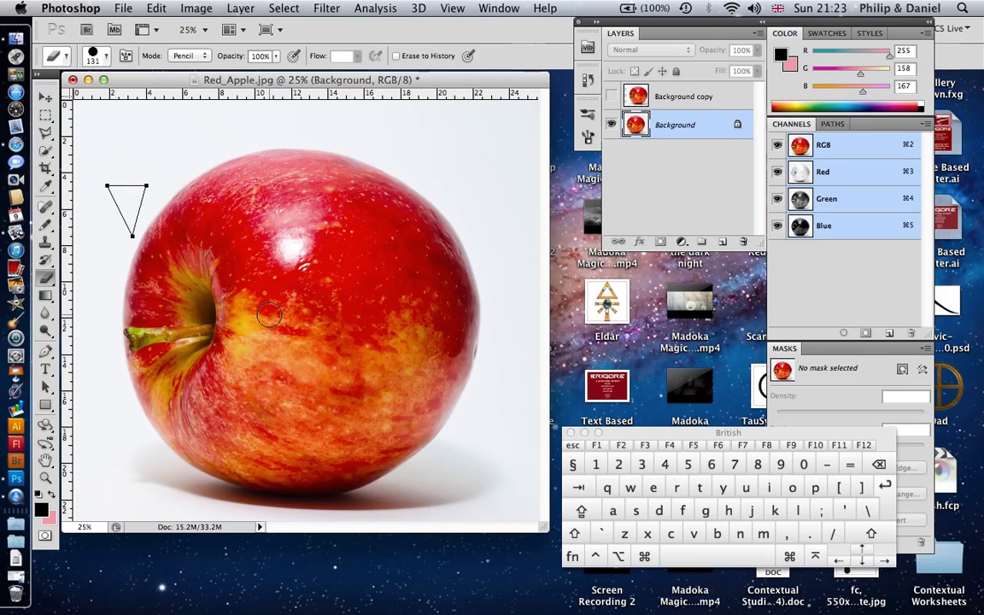
Step: Erase strokes to the pink background colour beside and across the apple on the Background layer, and undo those across the apple
drag(162, 170, 78, 276)
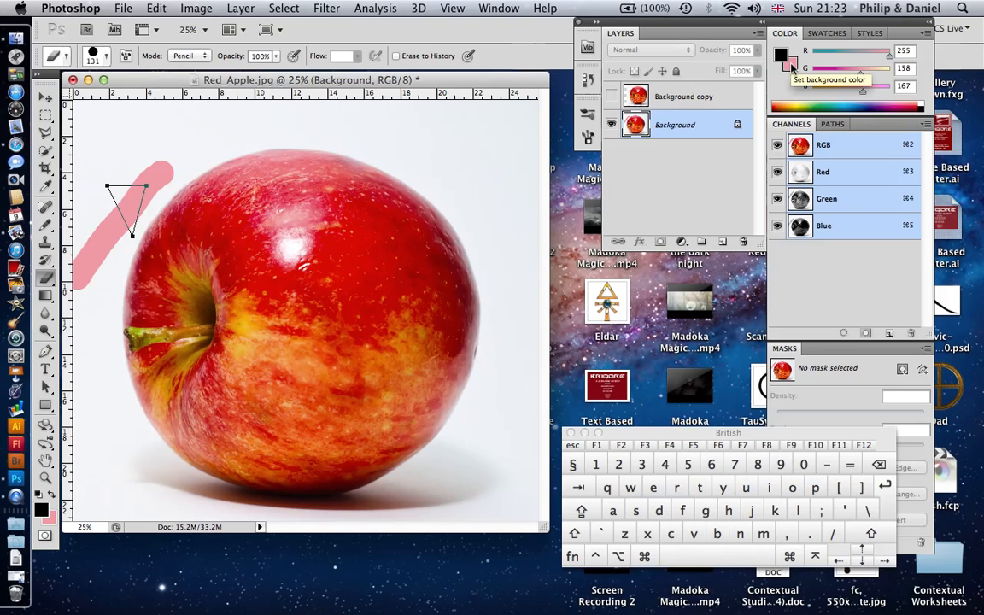
drag(409, 161, 391, 178)
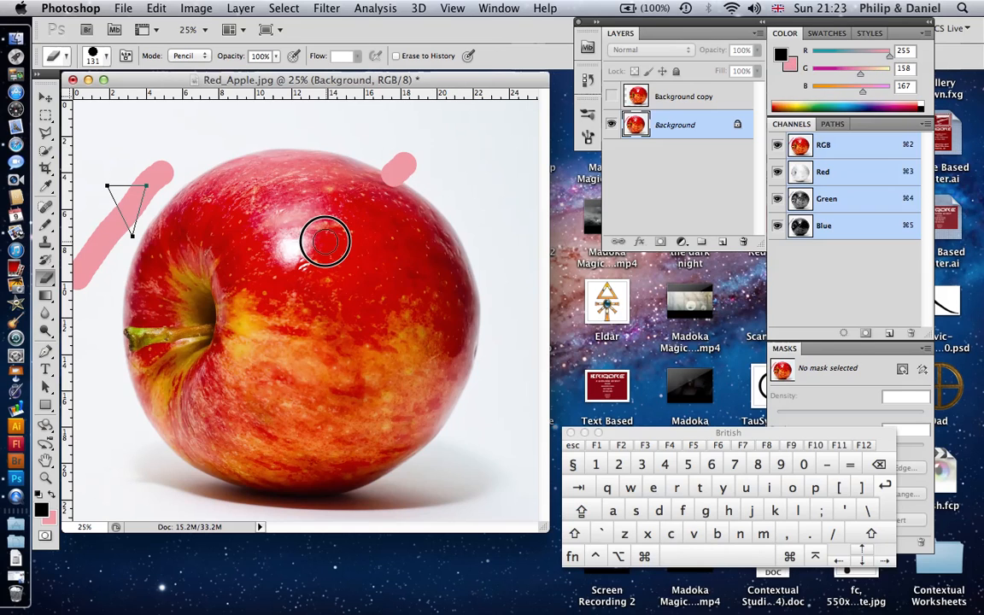
mouse_move(324, 242)
mouse_down()
mouse_move(282, 224)
mouse_move(339, 298)
mouse_up()
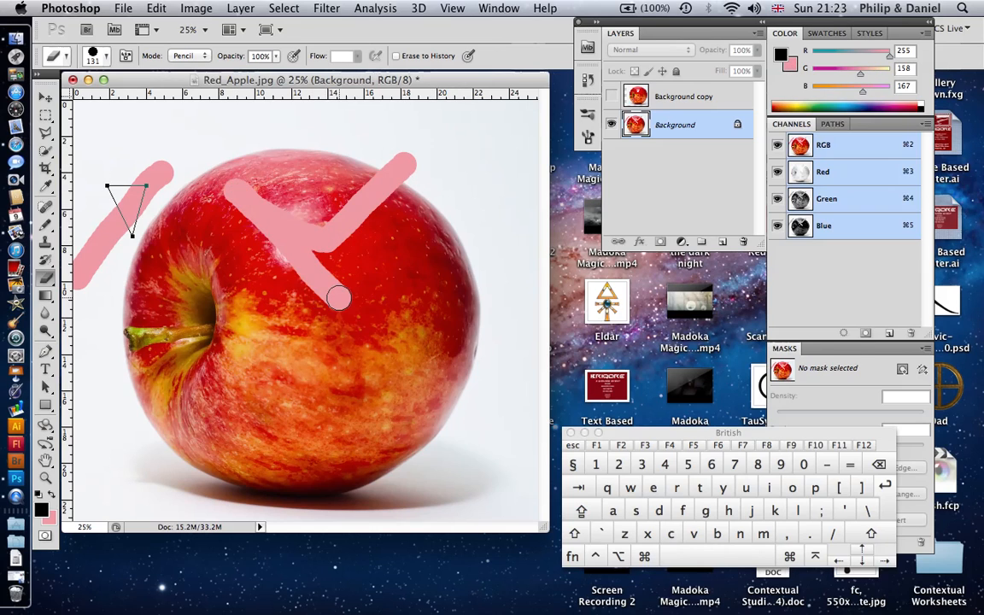
key(super+z)
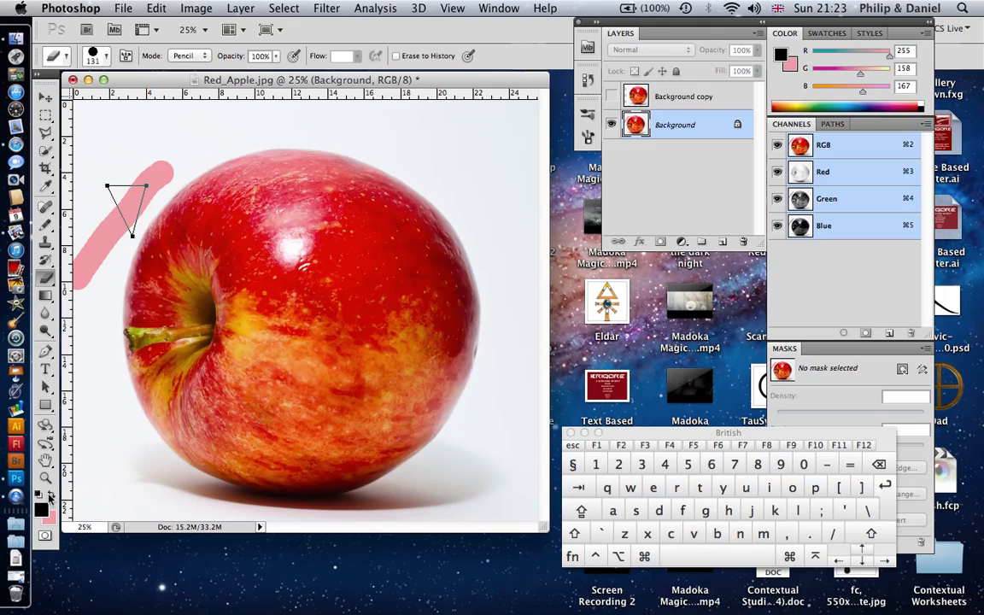
Step: Swap the foreground and background colours, erase a curved black stroke over the apple's upper edge, and undo the remaining eraser strokes
key(x)
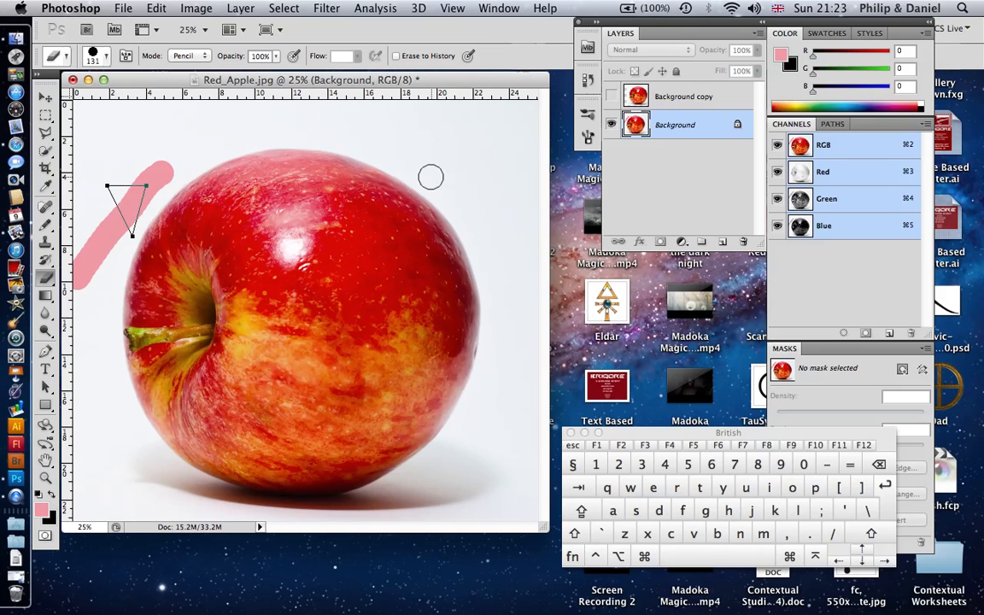
mouse_move(432, 175)
mouse_down()
mouse_move(365, 178)
mouse_move(307, 236)
mouse_up()
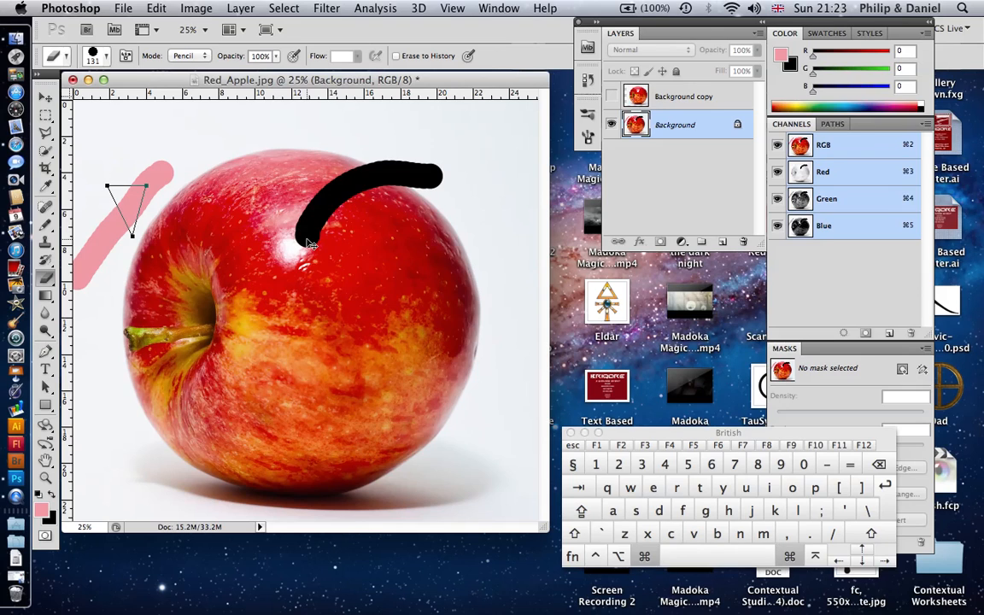
key(super+alt+z)
key(super+alt+z)
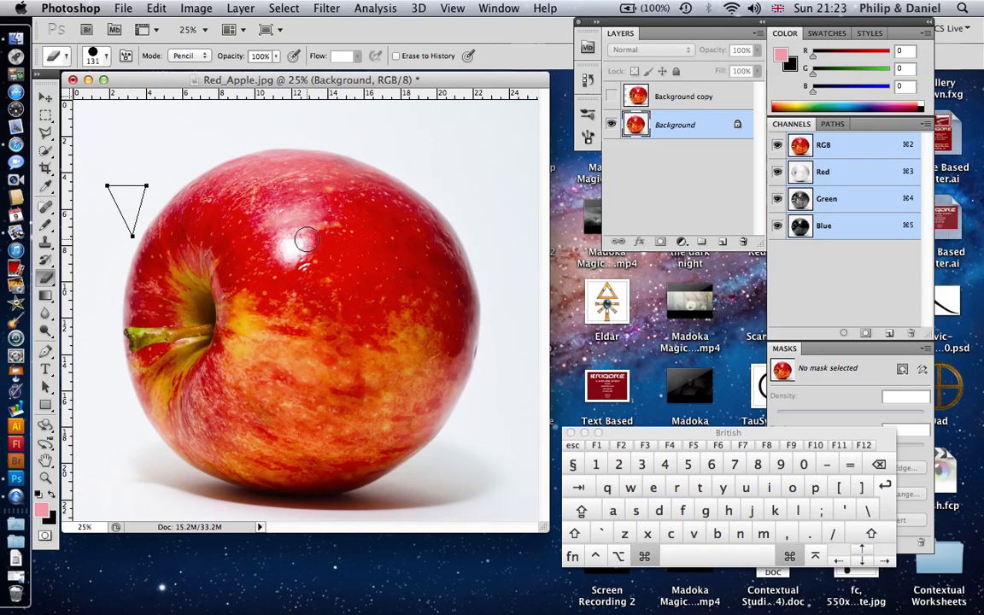
key(super+alt+z)
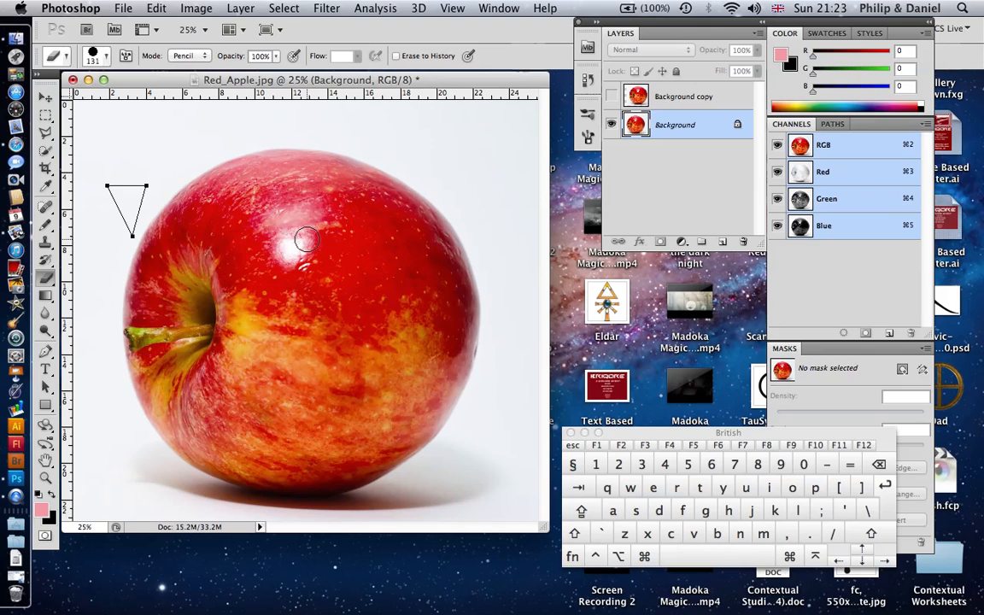
Step: Draw a closed, irregular straight-sided path around the apple's highlight with the Pen tool
key(p)
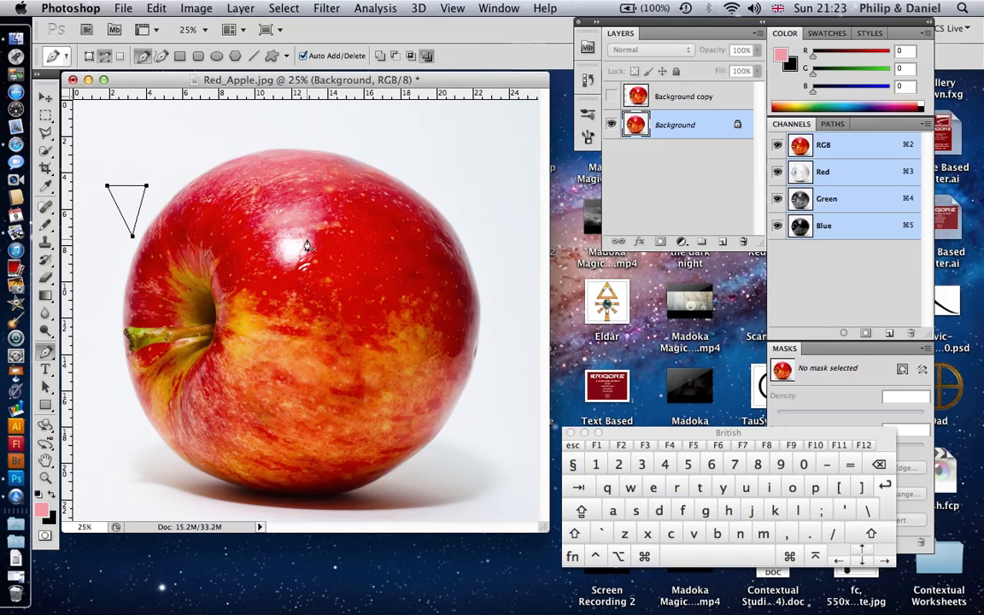
click(368, 223)
click(348, 301)
click(265, 295)
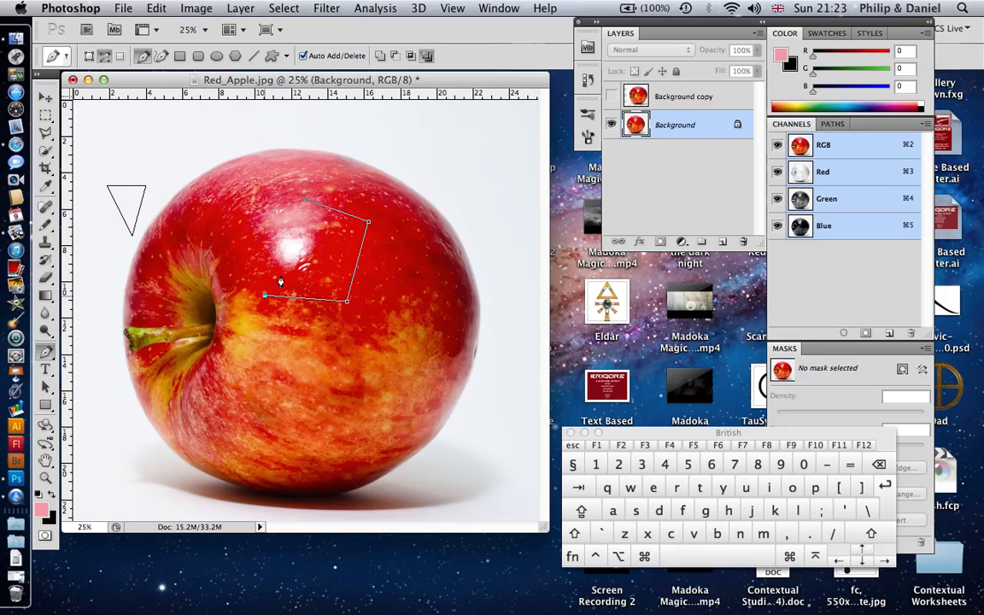
click(311, 232)
click(326, 249)
click(342, 240)
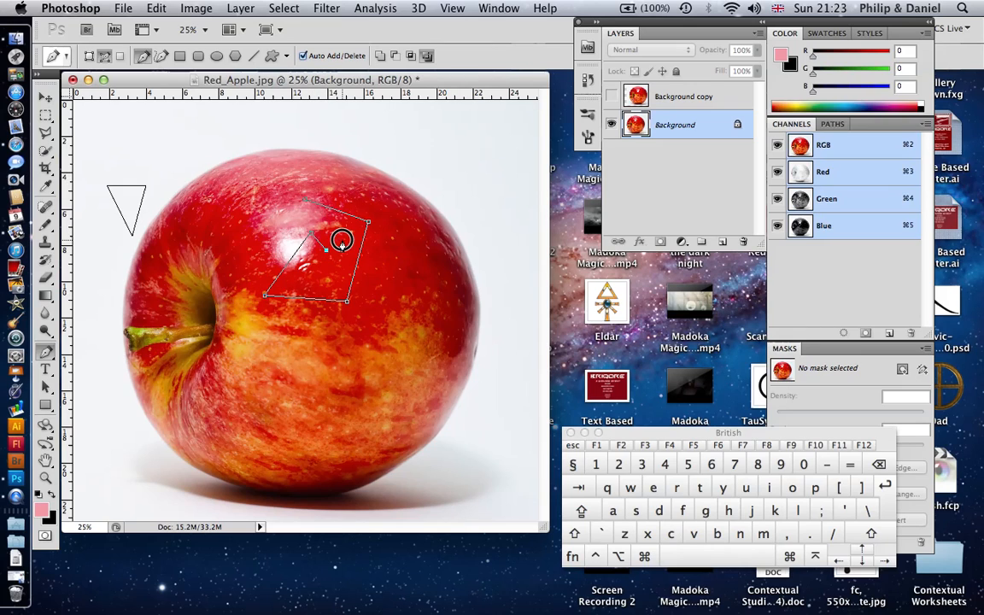
click(306, 203)
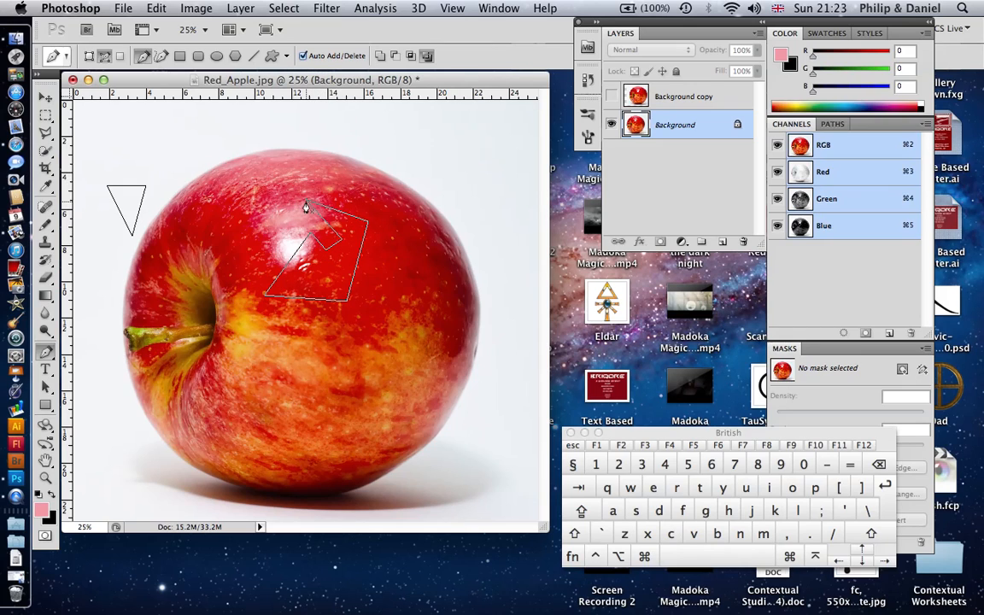
Step: Step back through the history past the new path until the Background copy layer is active, and clear the rectangular selection
key(super)
key(super+alt+z)
key(super+alt+z)
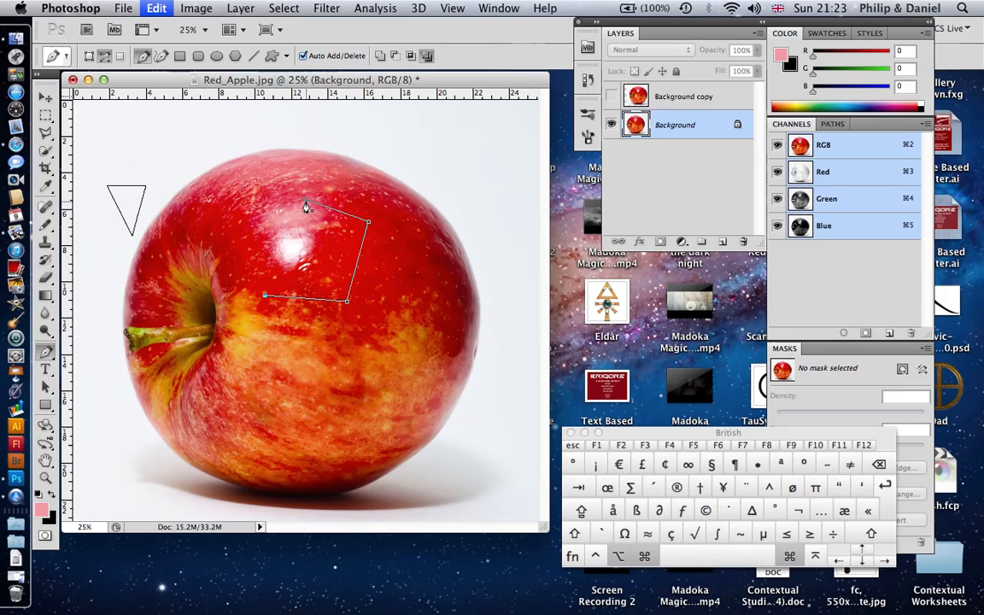
key(super+alt+z)
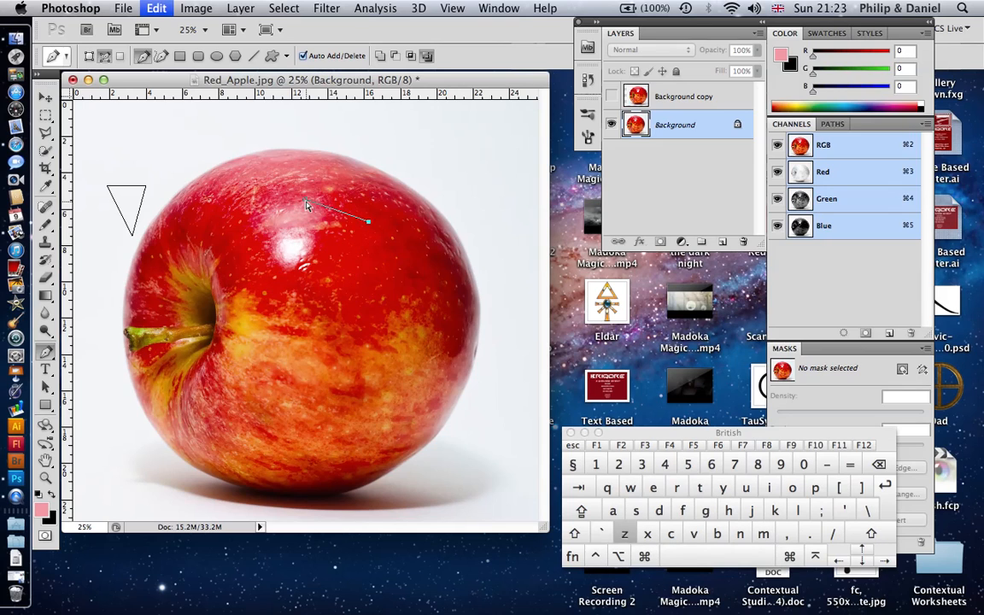
key(super+alt+z)
key(super+alt+z)
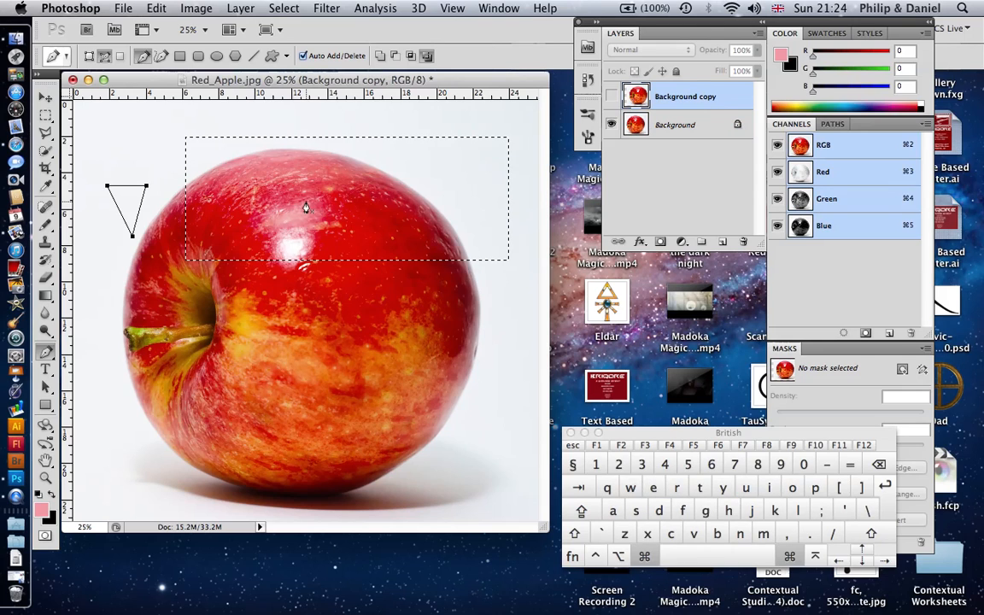
key(super+alt+z)
key(super+d)
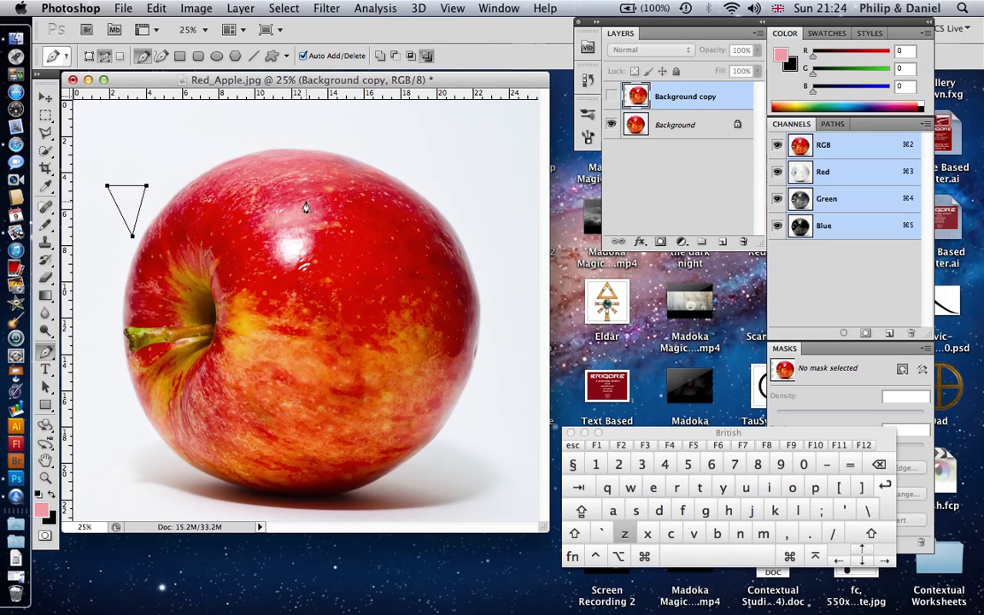
key(super+z)
key(super+d)
Step: Try to pan the photo with the Hand tool, make the Background layer active and show the Background copy layer
key(h)
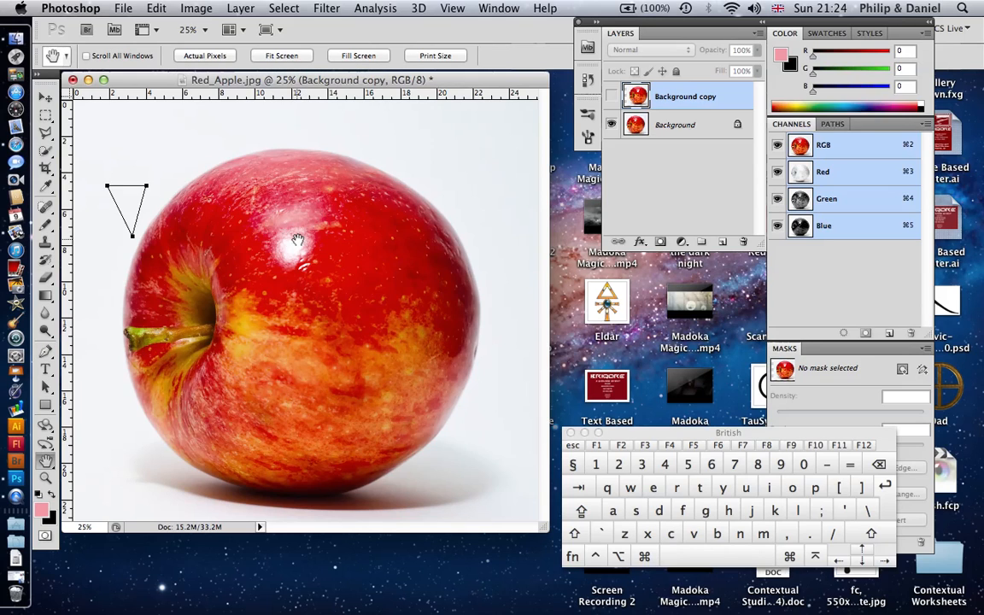
drag(297, 240, 370, 452)
drag(365, 382, 331, 80)
click(640, 120)
drag(346, 182, 346, 201)
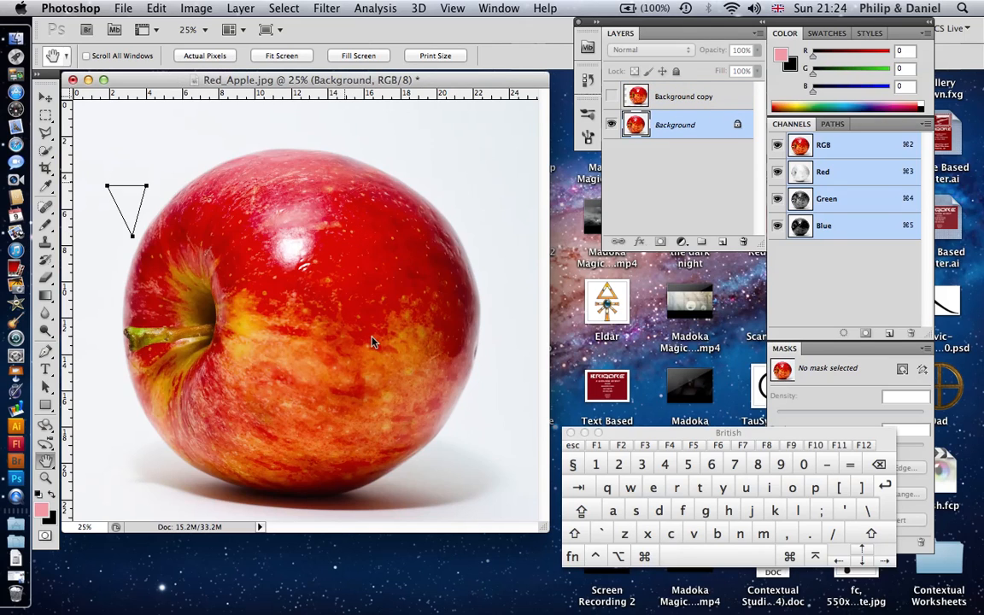
click(612, 96)
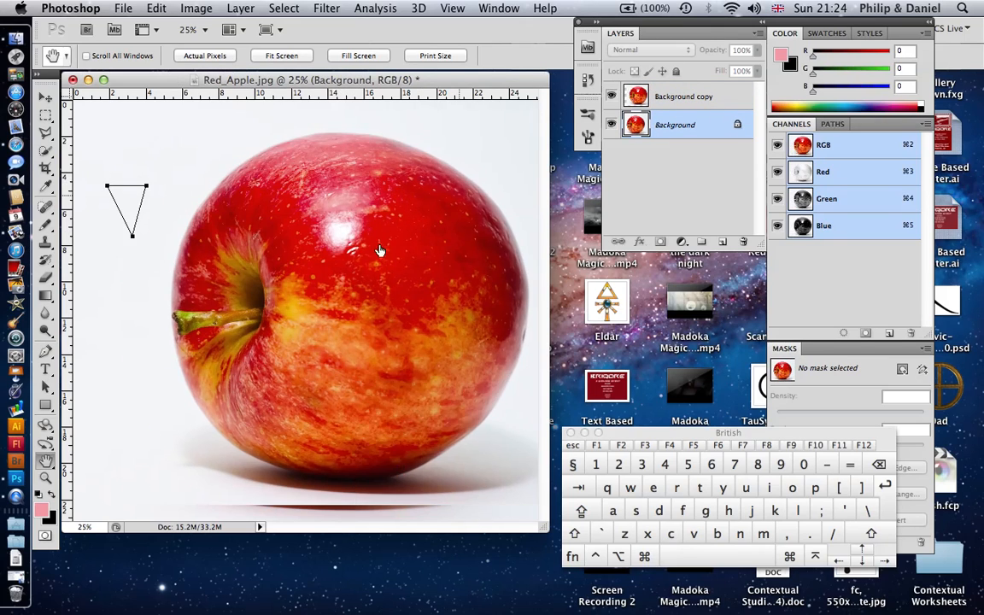
Step: Zoom in to 66.67% and pan from the apple's stem to its highlight with the Hand tool
drag(347, 232, 320, 287)
key(super+equal)
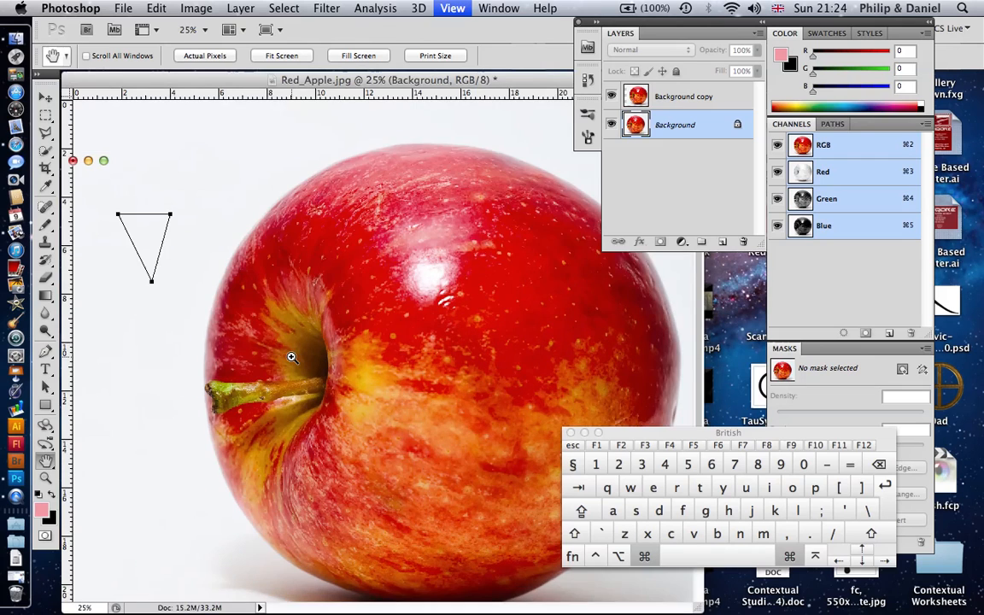
key(super+equal)
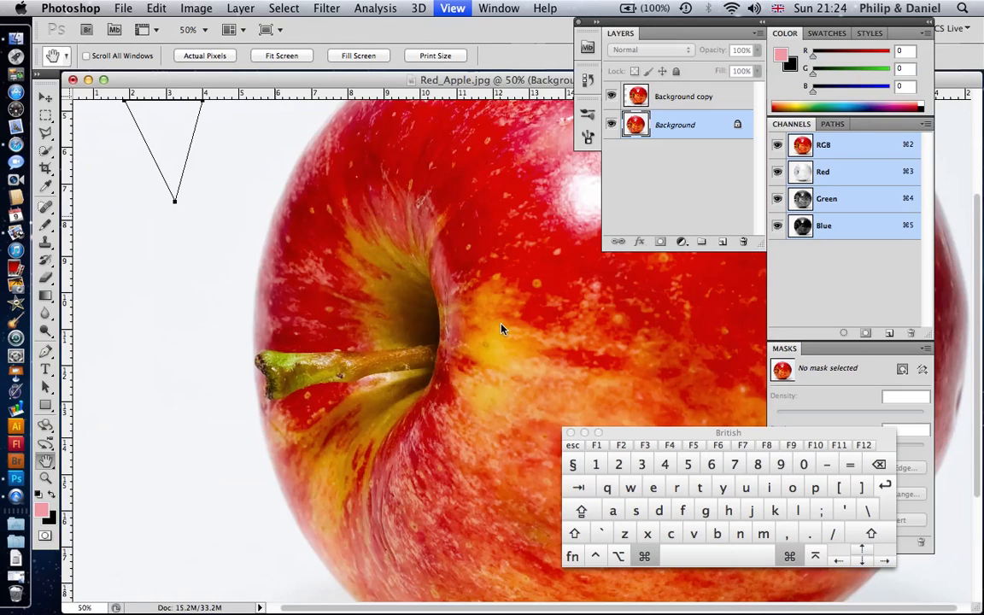
key(super+equal)
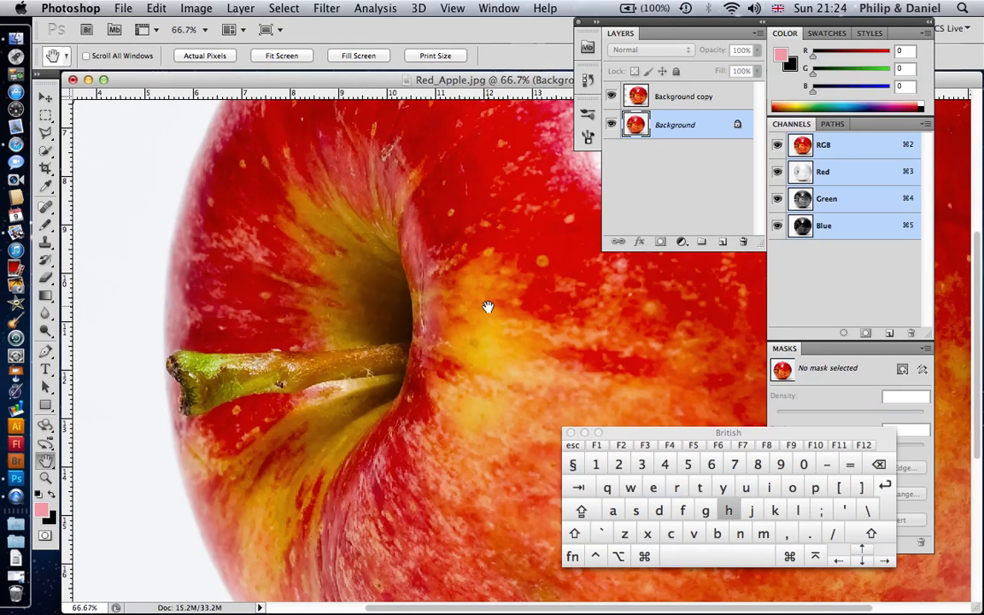
drag(432, 329, 136, 547)
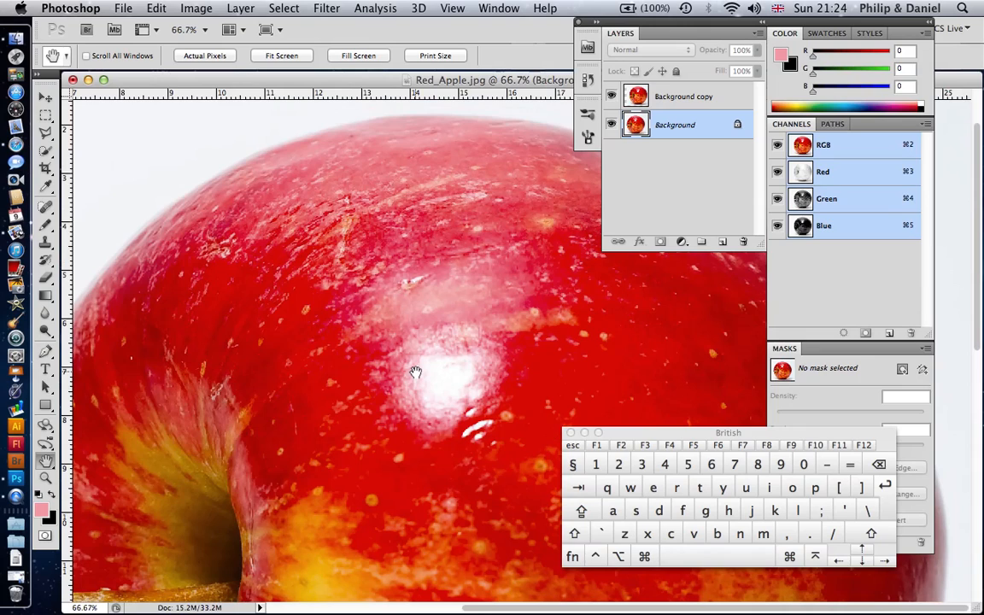
Step: Try to rotate the canvas at 25% zoom with the Rotate View tool, and make the Background copy layer active
key(r)
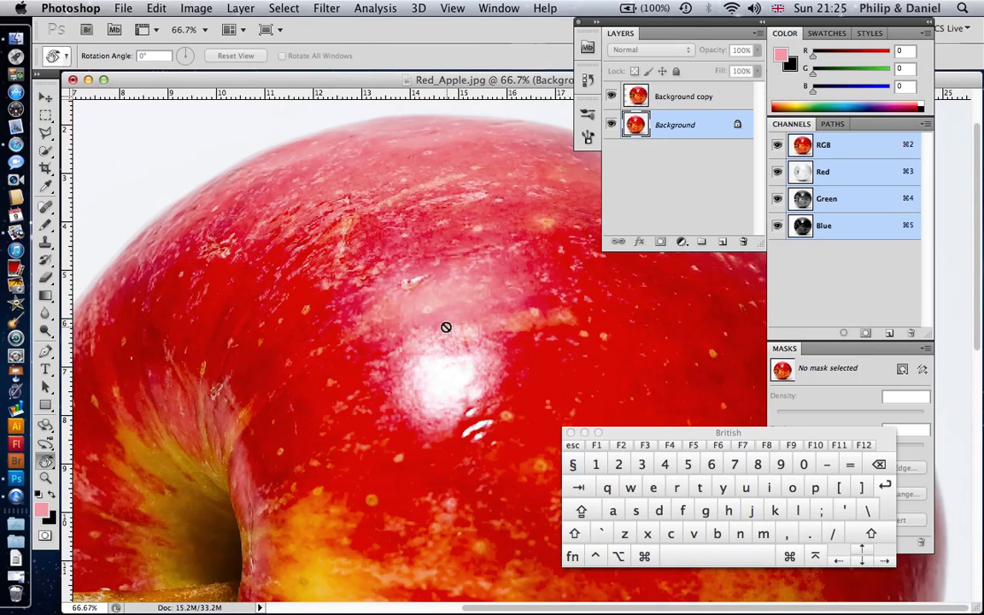
key(super+minus)
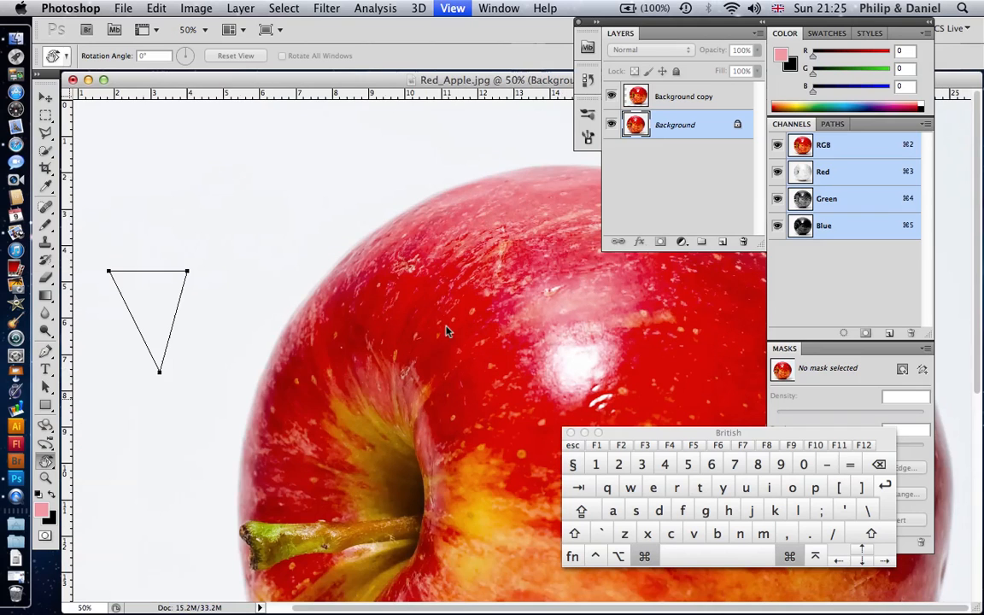
key(super+minus)
key(super+minus)
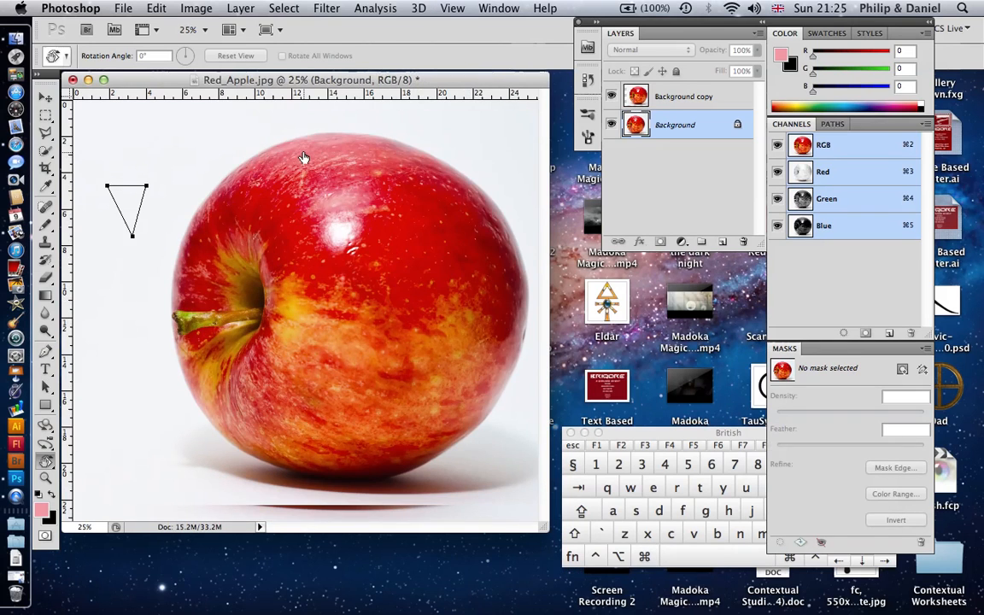
drag(298, 154, 264, 221)
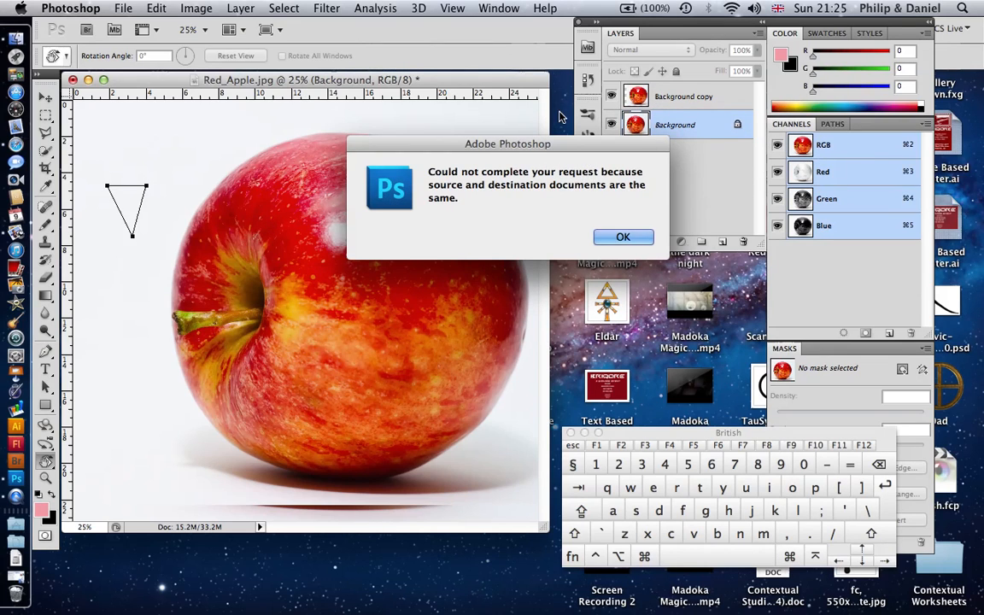
click(623, 237)
click(682, 97)
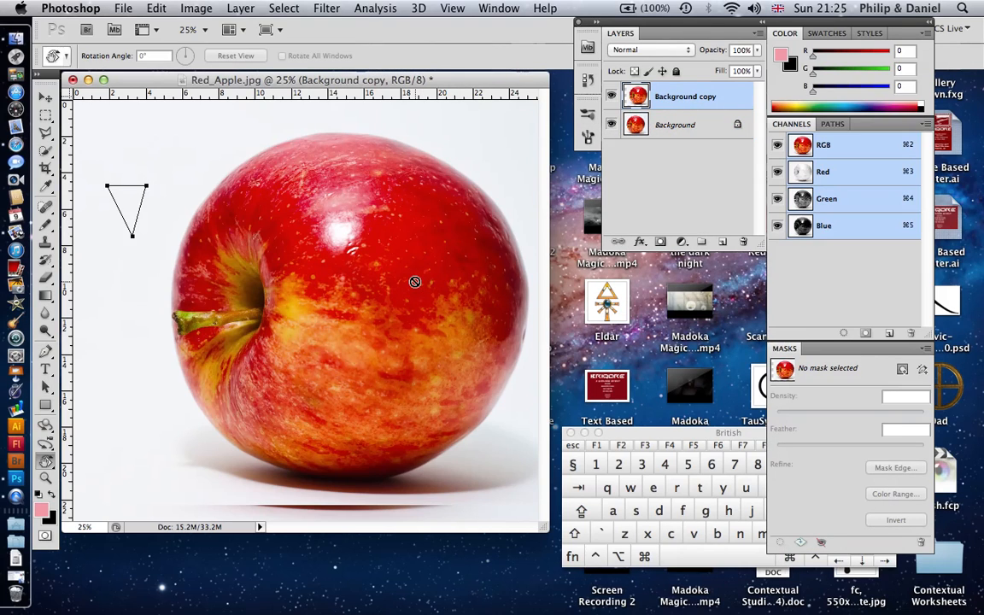
Step: Try to rotate the canvas on the Background copy layer with the Rotate View tool
click(373, 254)
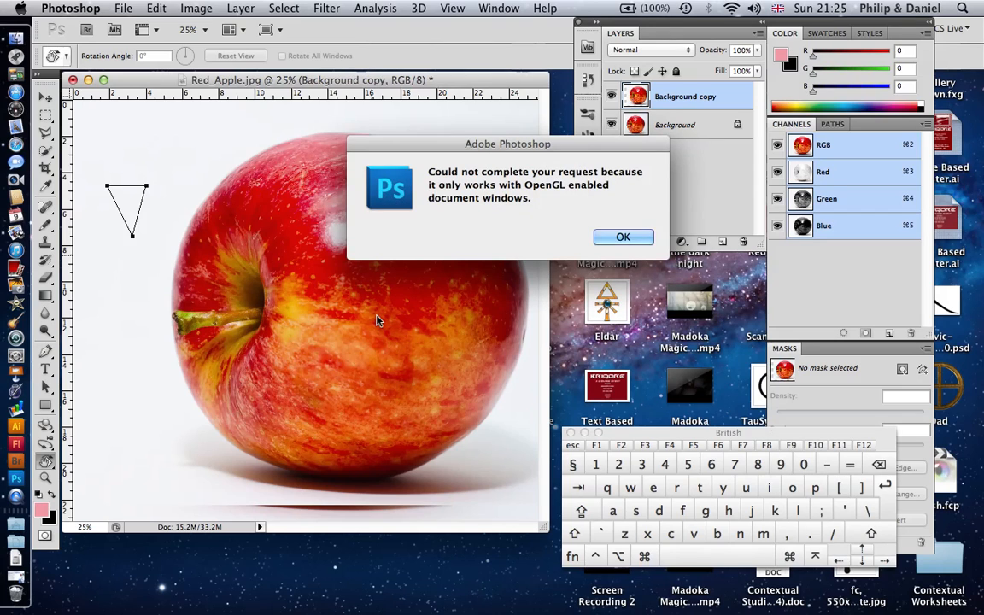
click(623, 238)
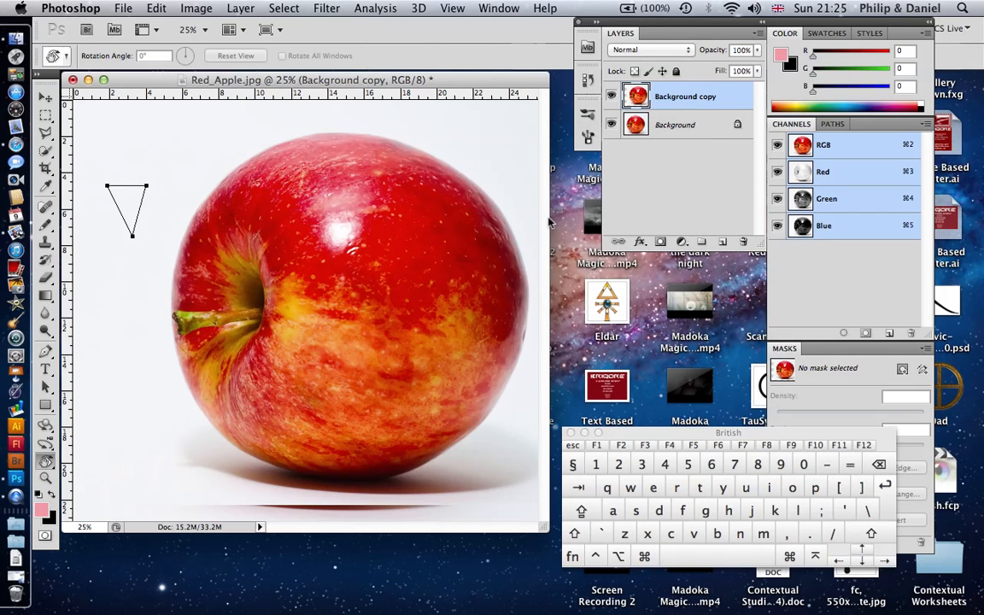
Step: Zoom in on the apple photo in stages from the stem area up to 400% with the Zoom tool
key(z)
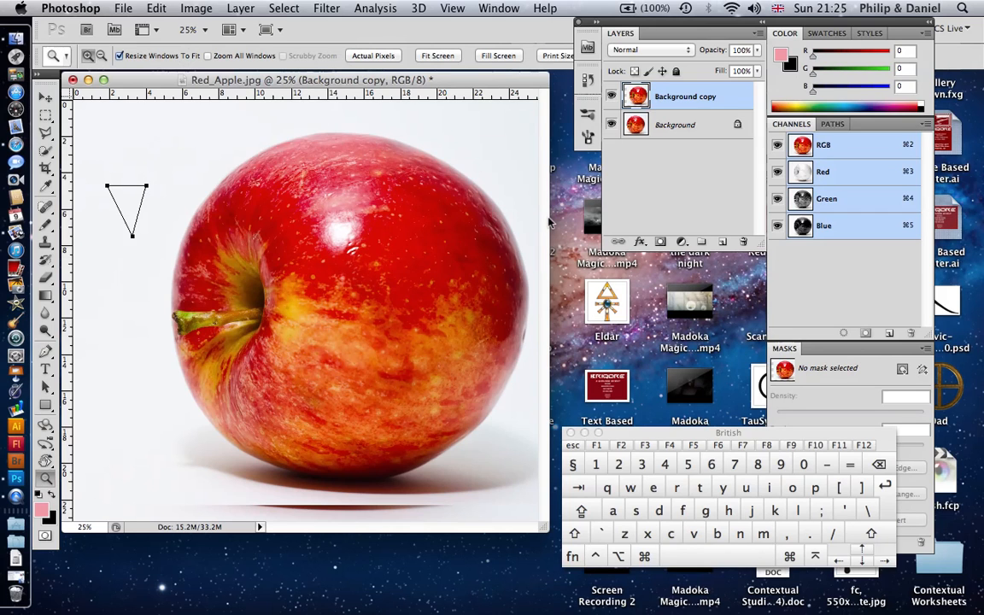
click(363, 333)
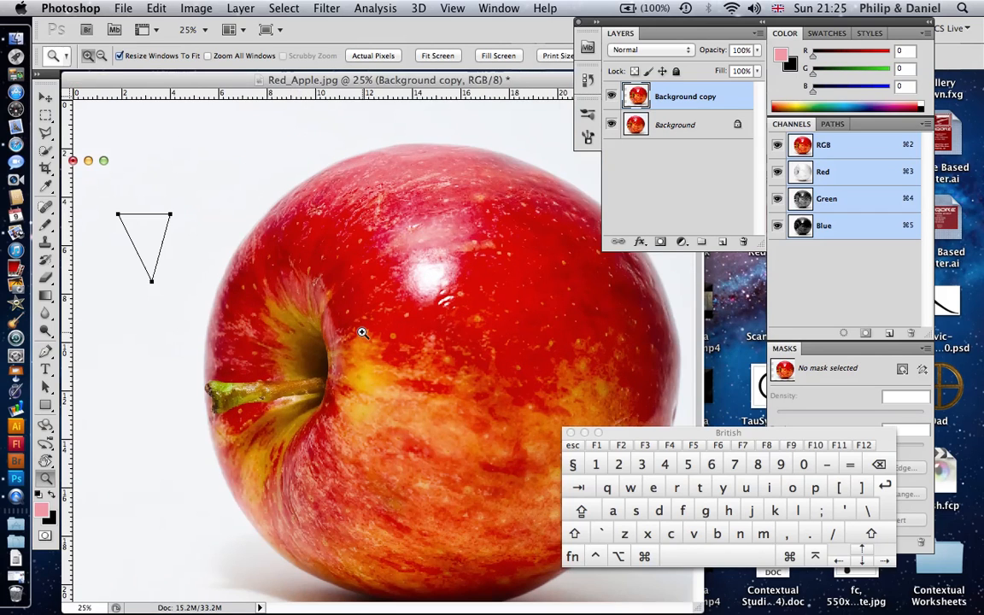
click(363, 333)
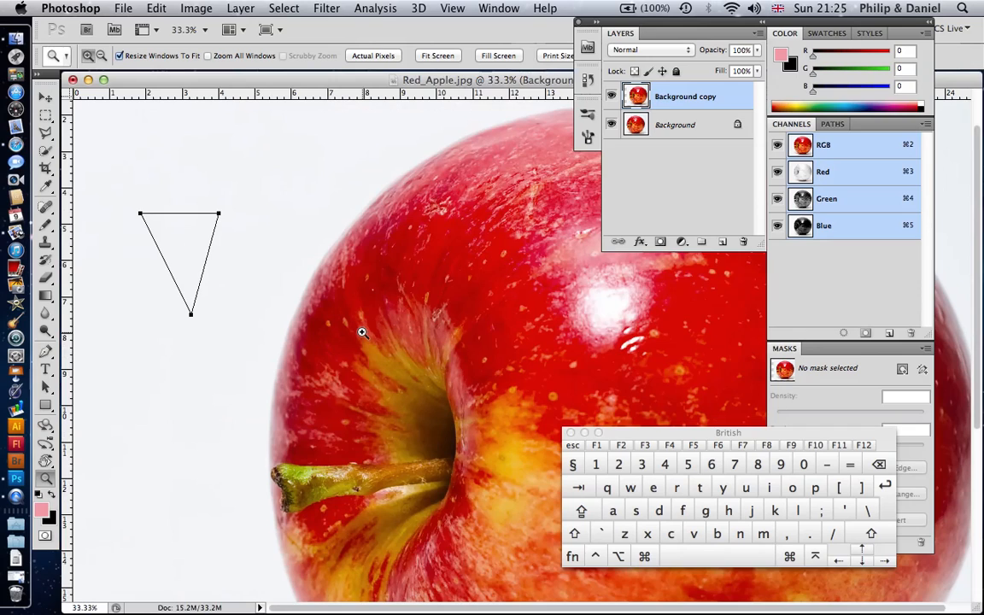
click(363, 335)
click(362, 335)
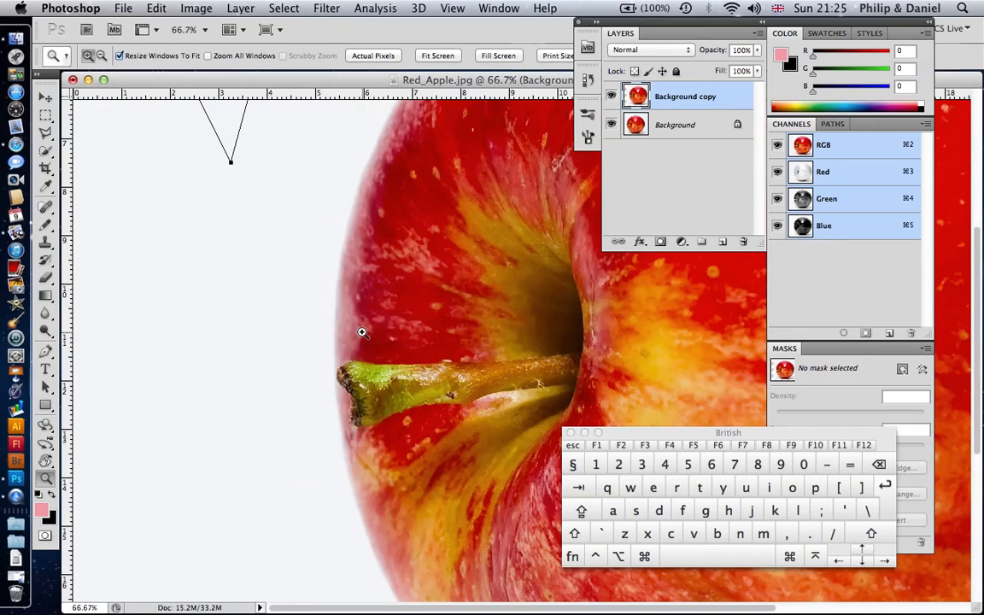
key(shift)
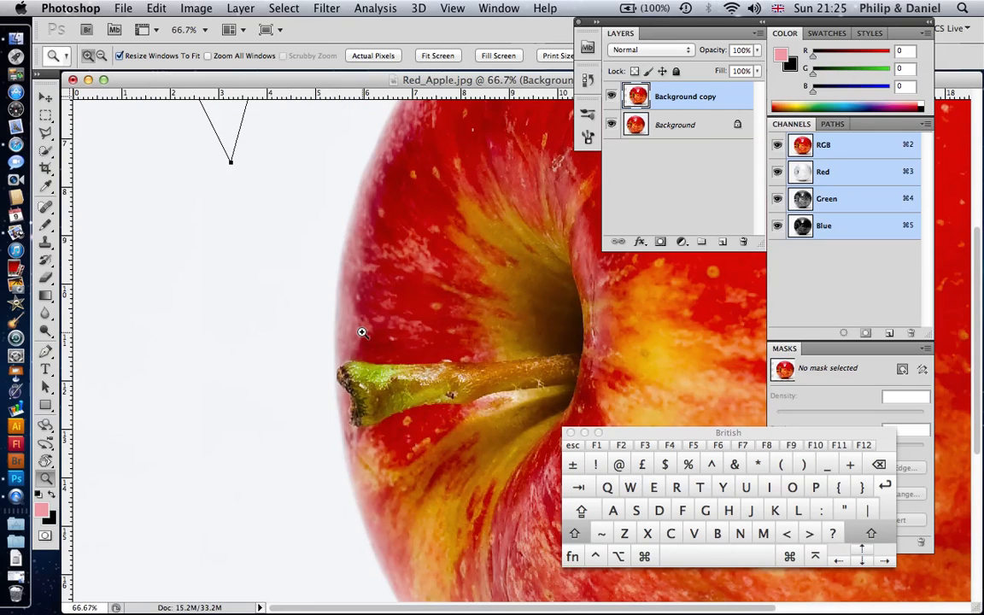
click(363, 333)
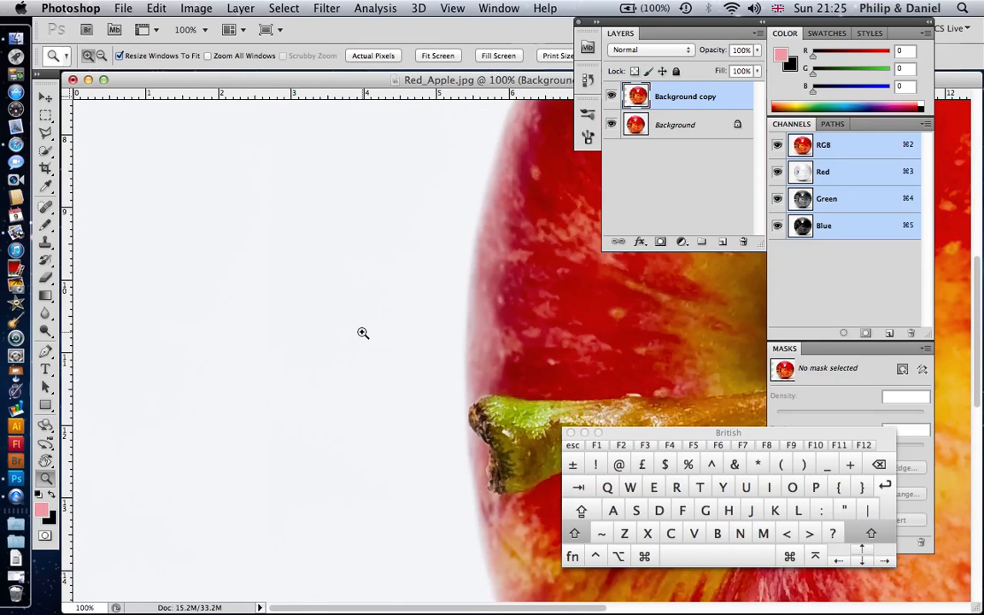
click(363, 334)
click(363, 333)
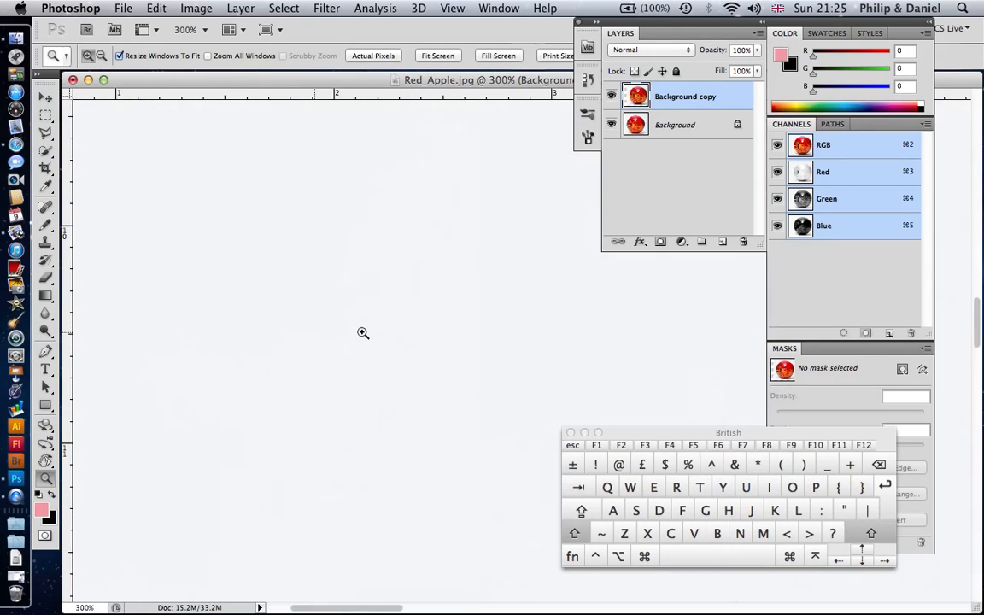
click(363, 333)
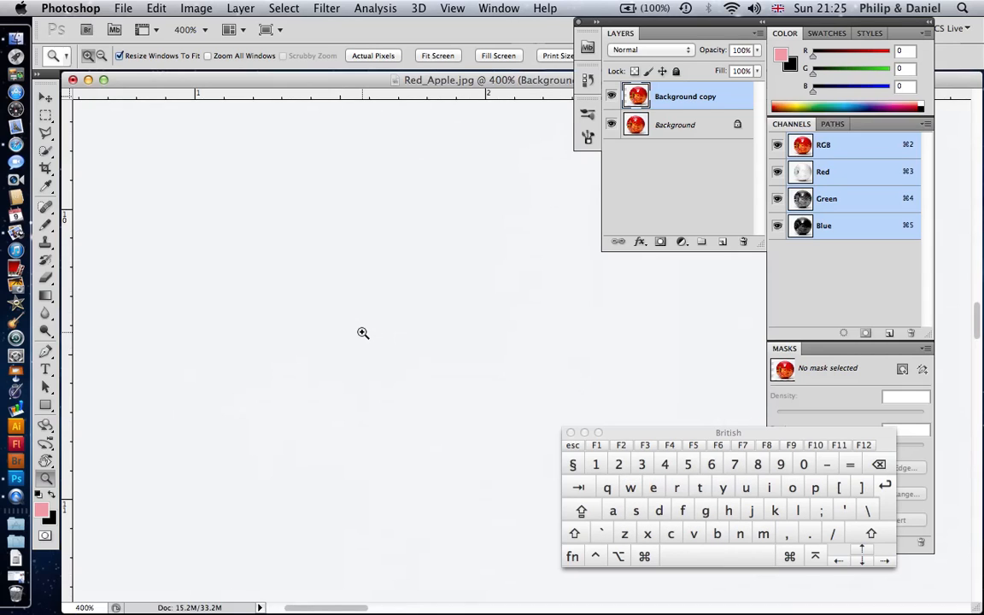
Step: Cycle backwards through the Background copy layer's blend modes, past Color, Subtract and Hard Mix, to Hard Light
key(shift+minus)
key(shift+minus)
key(shift+minus)
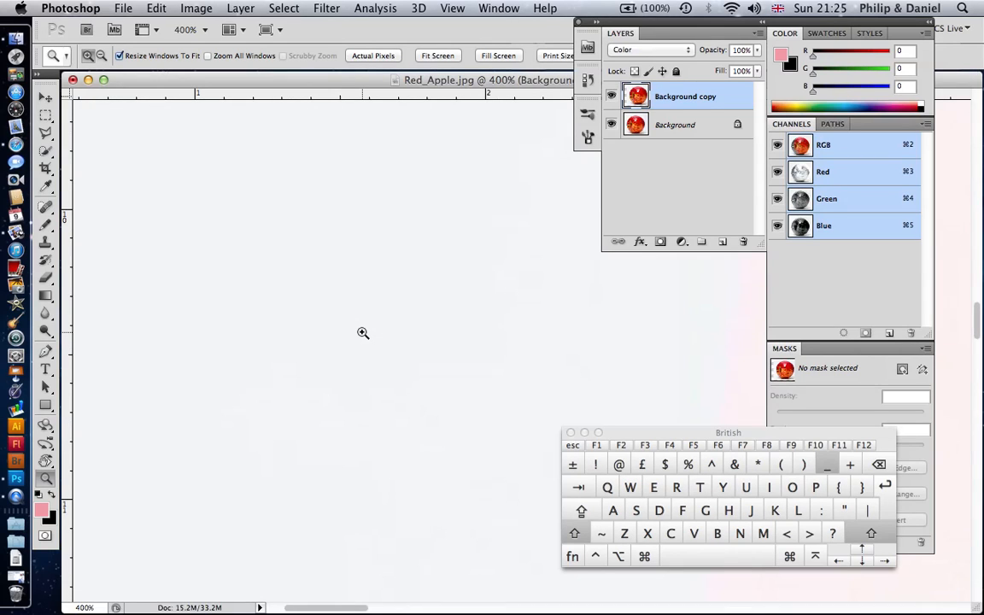
key(shift+minus)
key(shift+minus)
key(shift+minus)
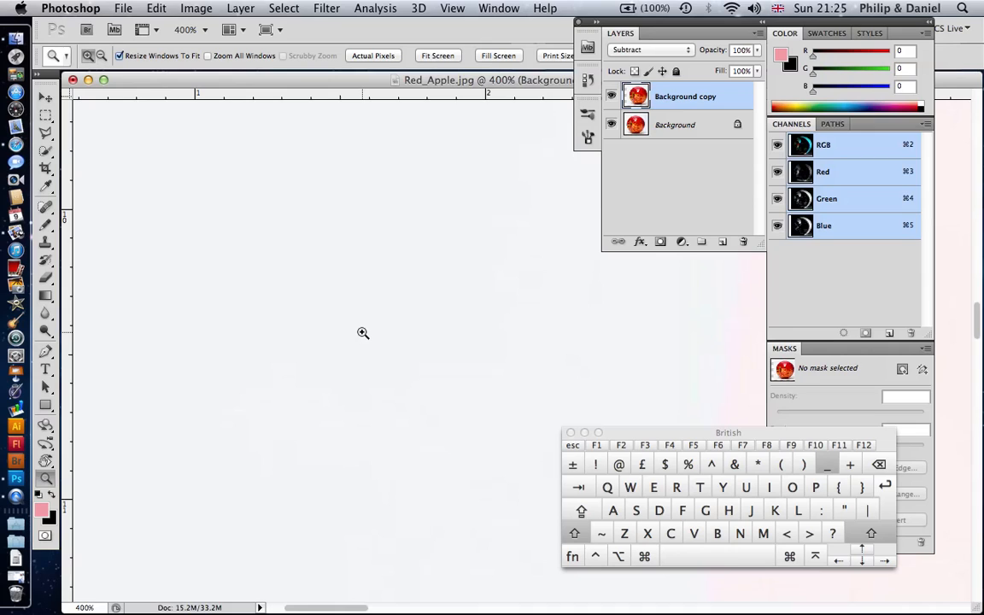
key(shift+minus)
key(shift+minus)
key(shift+minus)
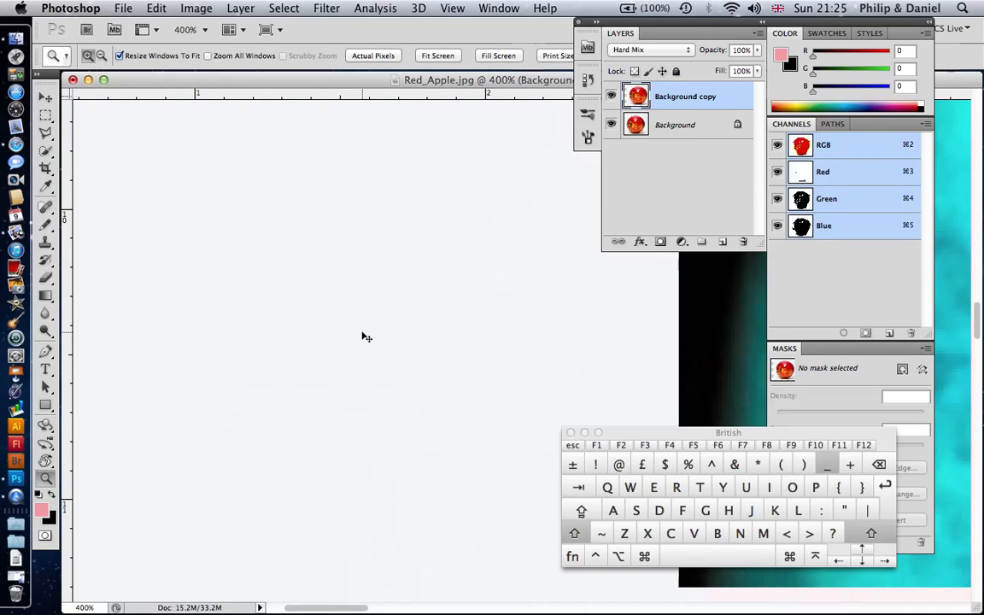
key(shift+minus)
key(shift+minus)
key(shift+minus)
key(shift+minus)
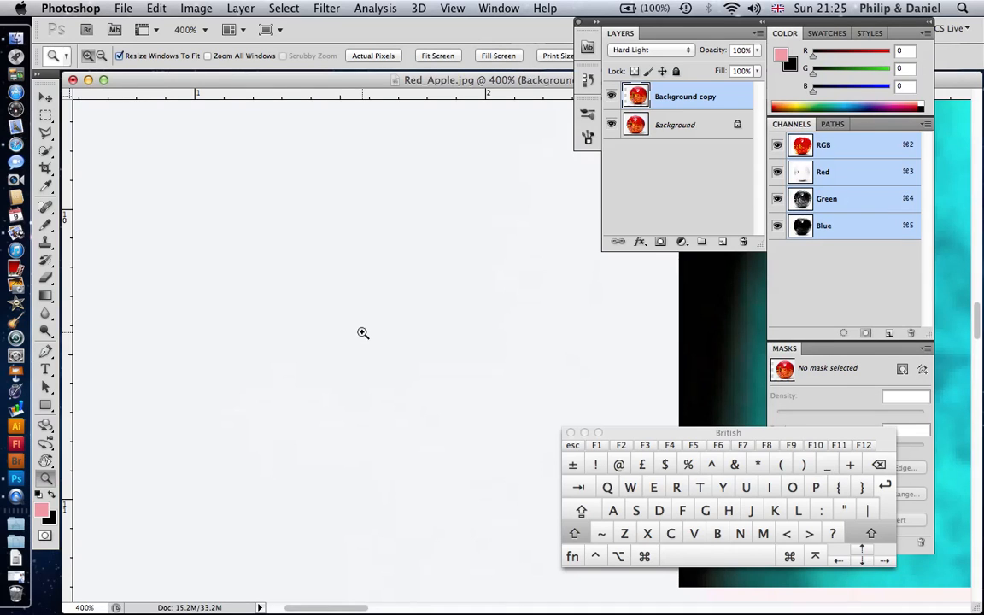
Step: Zoom out to 25% and set the Background copy layer's blend mode to Soft Light
key(super+minus)
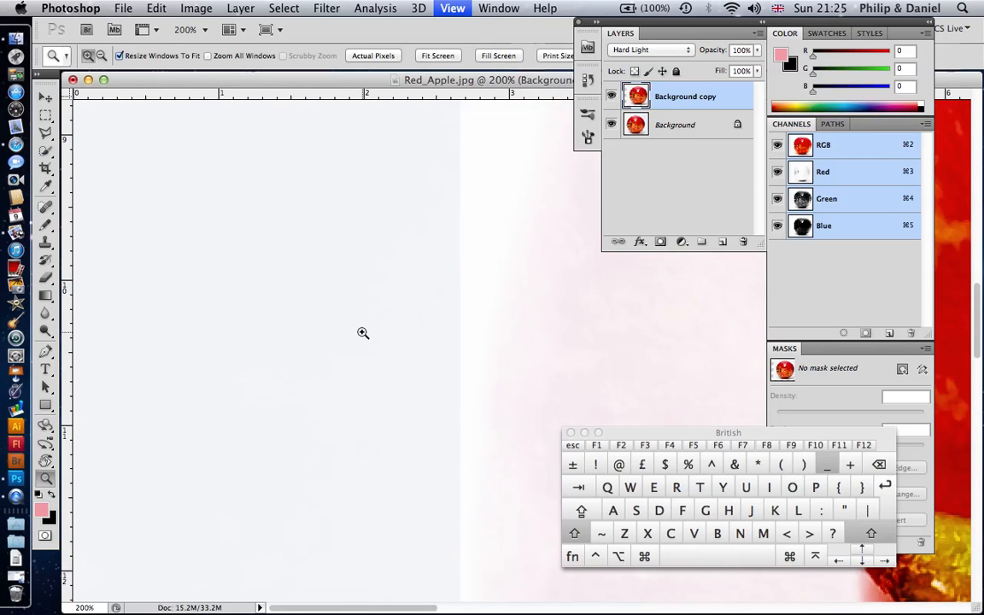
key(super+minus)
key(super+minus)
key(super+minus)
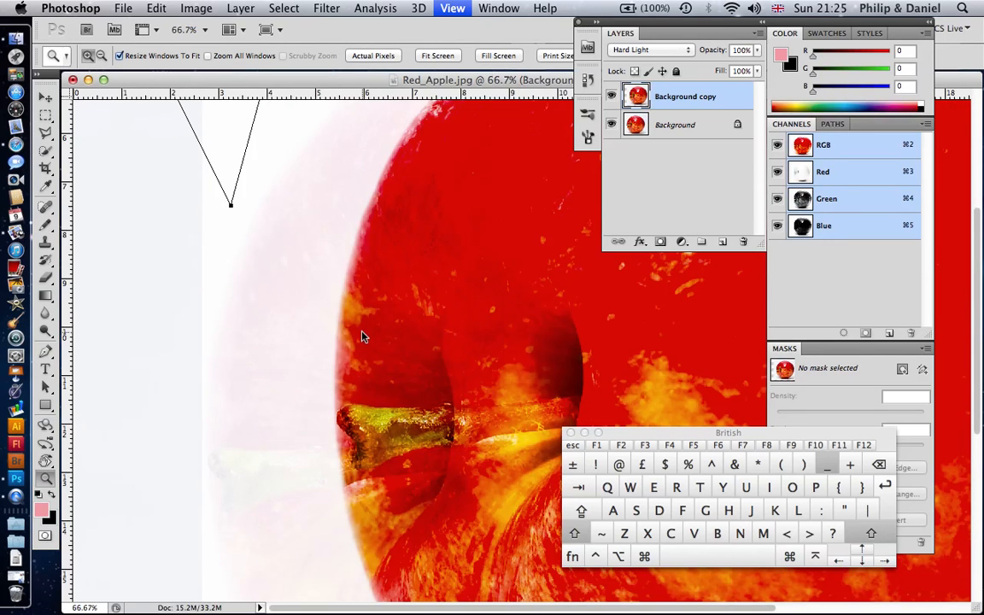
key(super+minus)
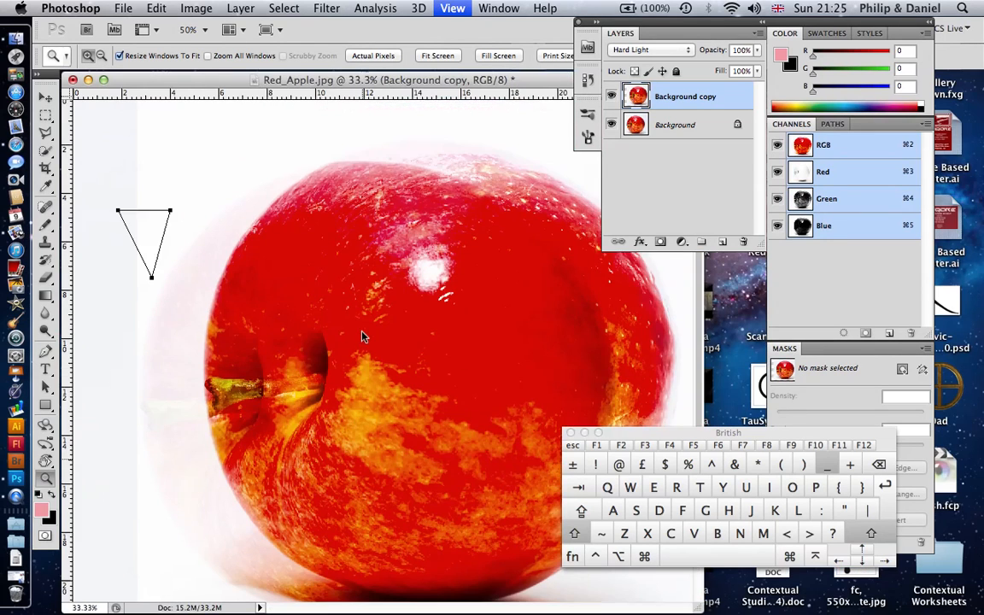
key(super+minus)
key(shift+minus)
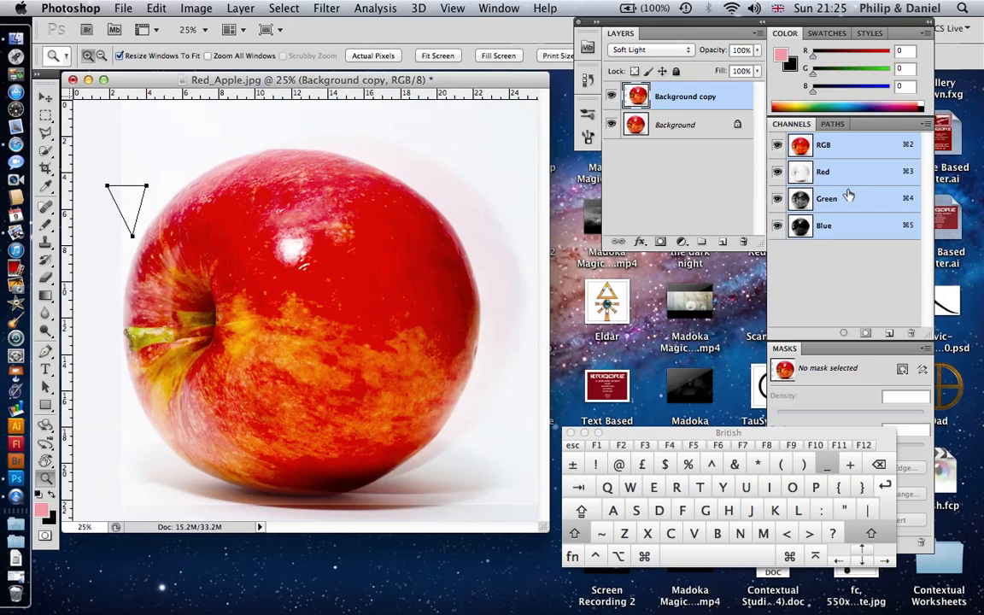
Step: Zoom out to 4% and enlarge the document window so that empty canvas area surrounds the small apple image
key(super+minus)
key(super+minus)
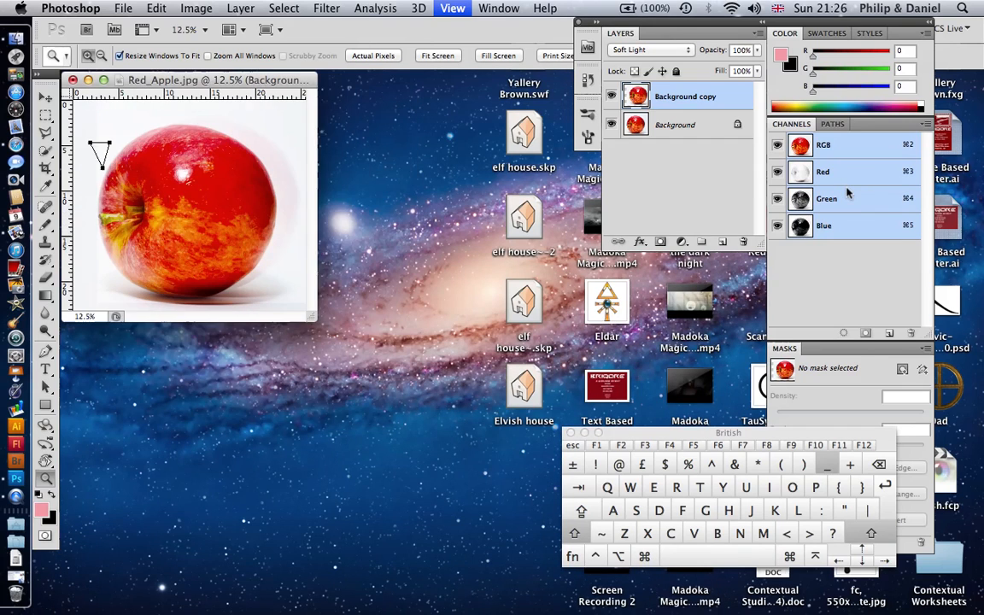
key(super+minus)
key(super+minus)
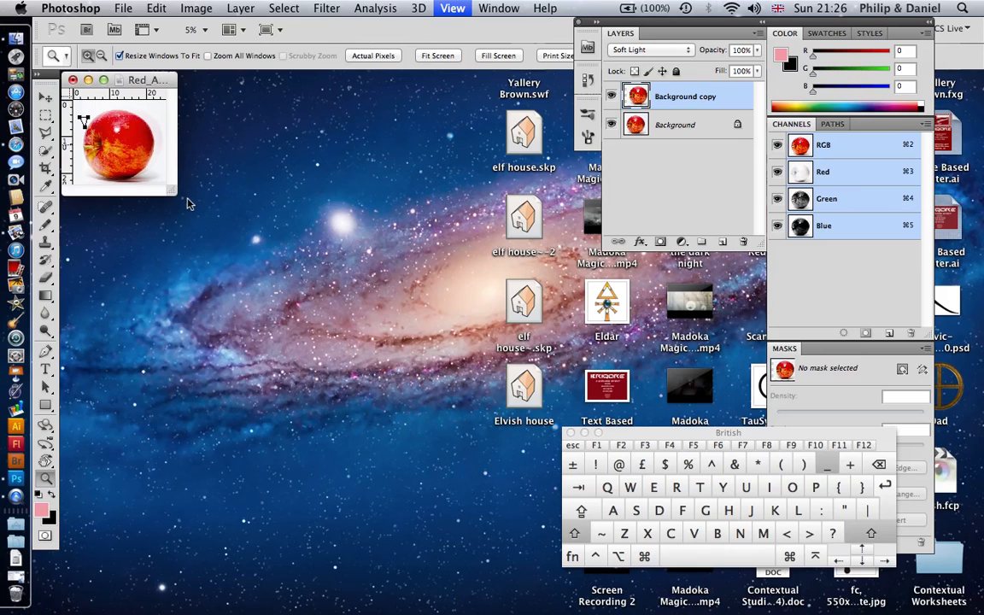
key(super+minus)
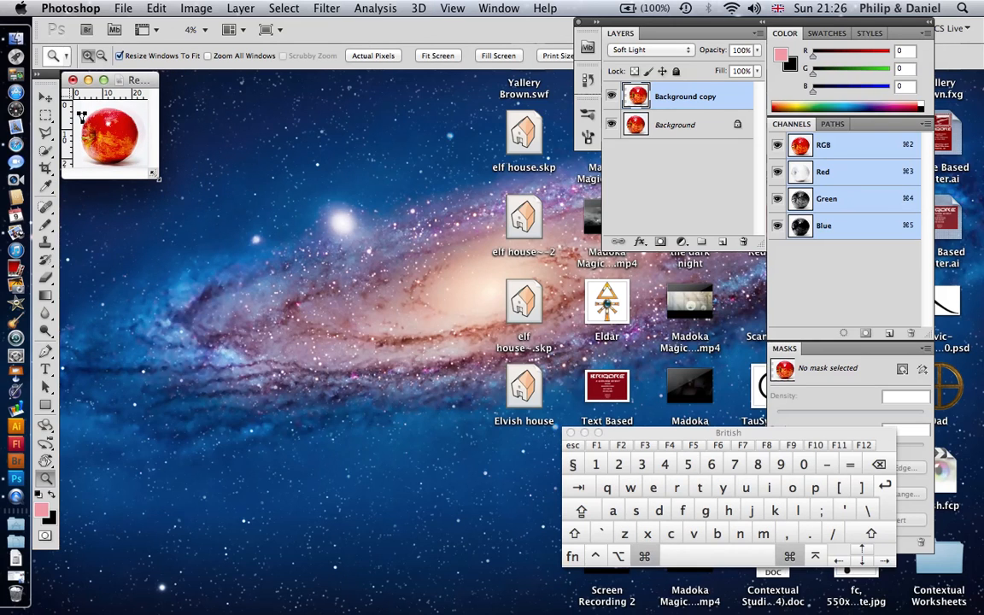
drag(154, 175, 461, 444)
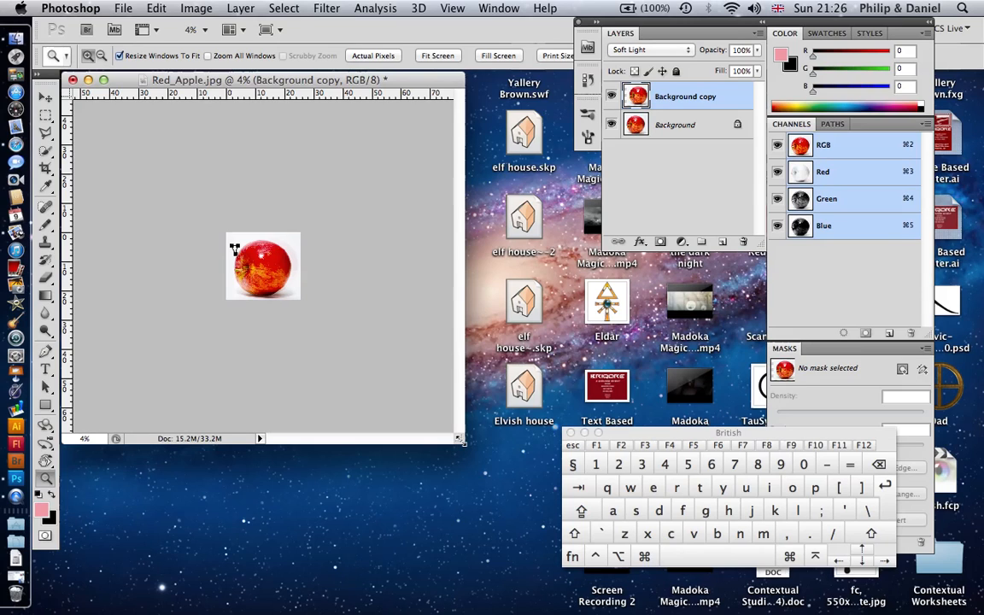
Step: Reset the foreground and background colours to the defaults and swap them repeatedly, ending with black foreground and white background
key(d)
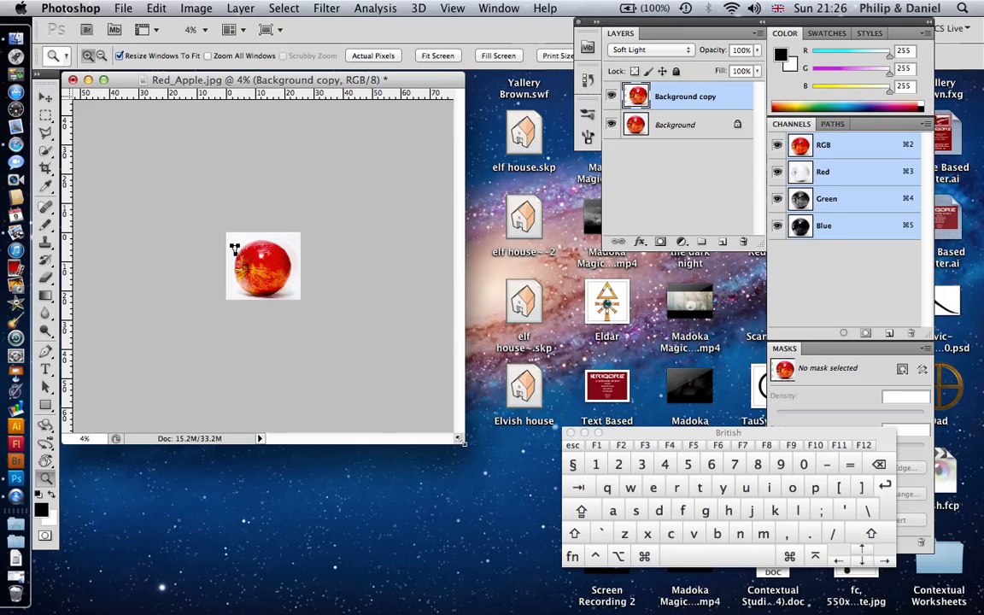
key(x)
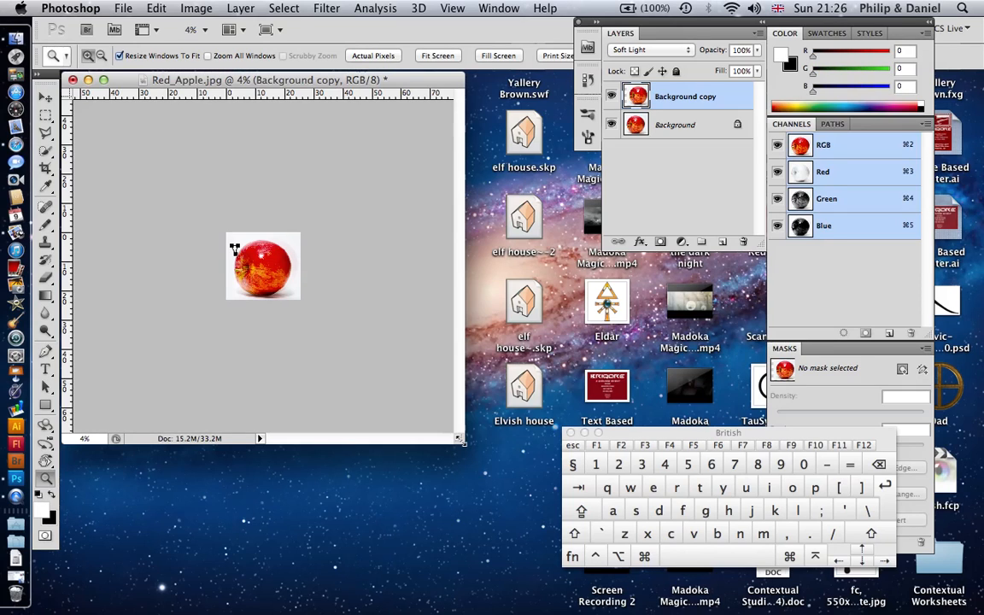
key(x)
key(x)
key(x)
key(x)
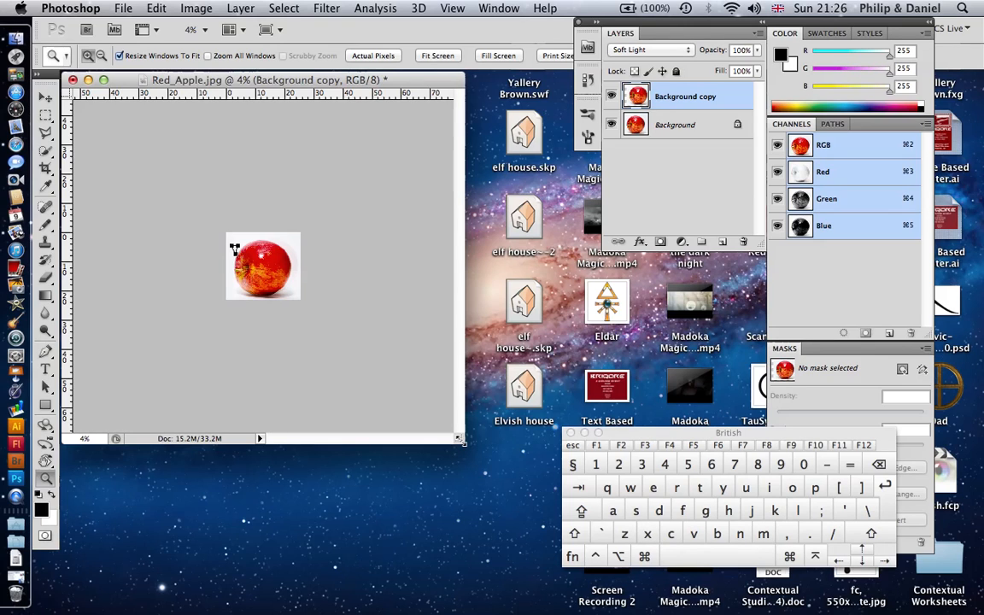